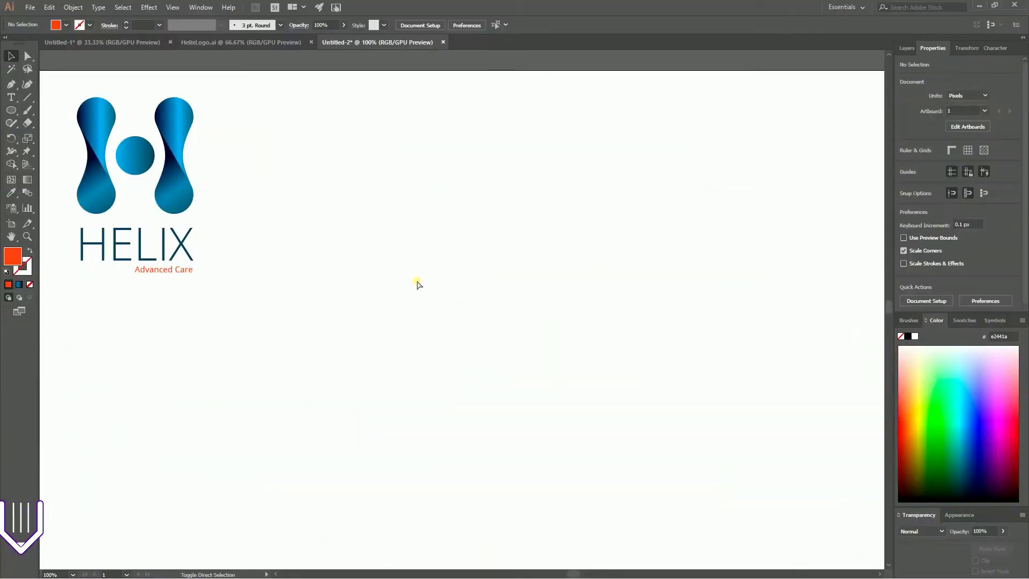
- View the finished HelixLogo.ai reference logo, then go back to the Untitled-2 document
left_click(219, 41)
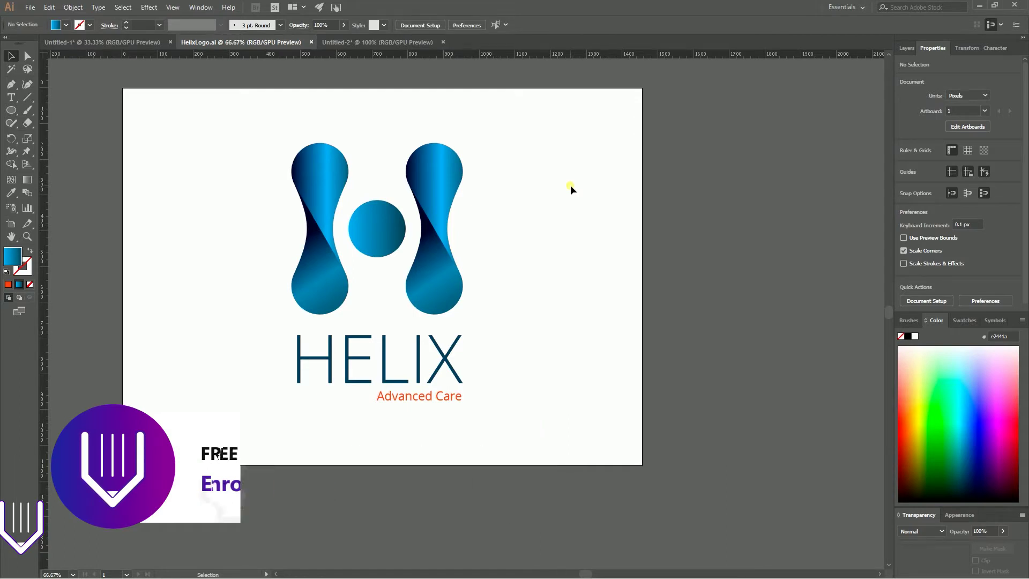
left_click(364, 42)
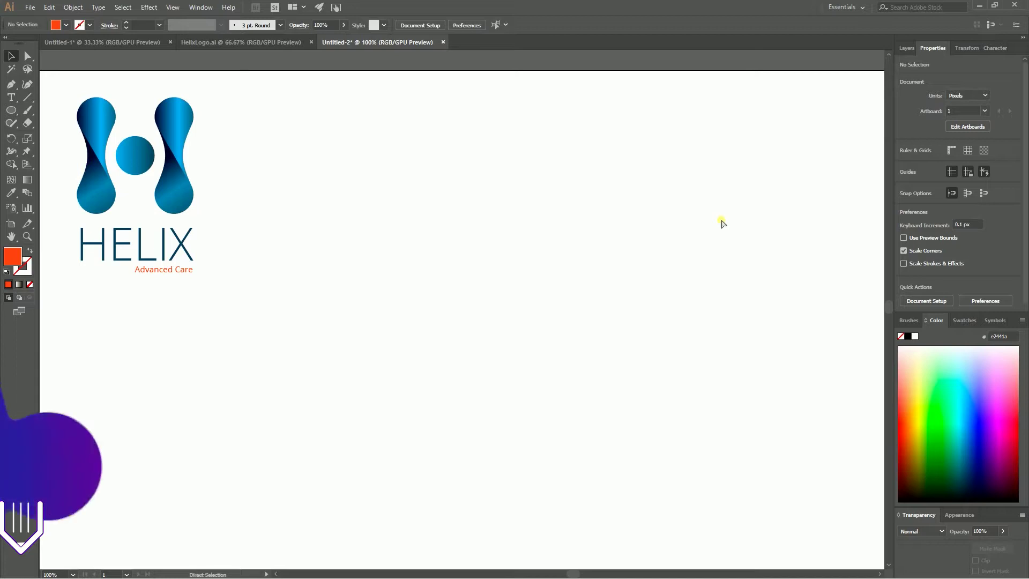
- Show the grid across the Untitled-2 canvas and review the View menu's grid options
key("ctrl+apostrophe")
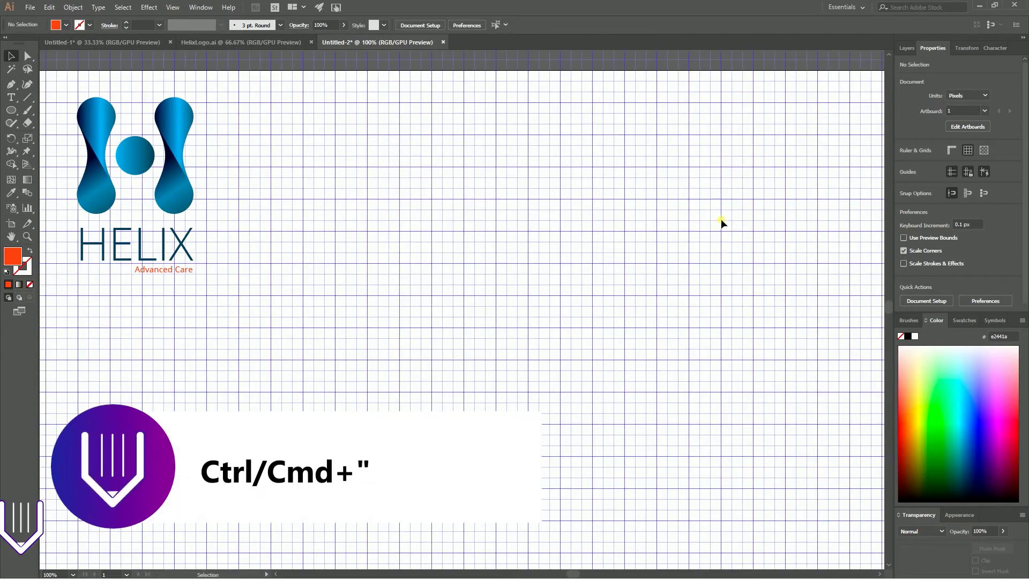
key("ctrl")
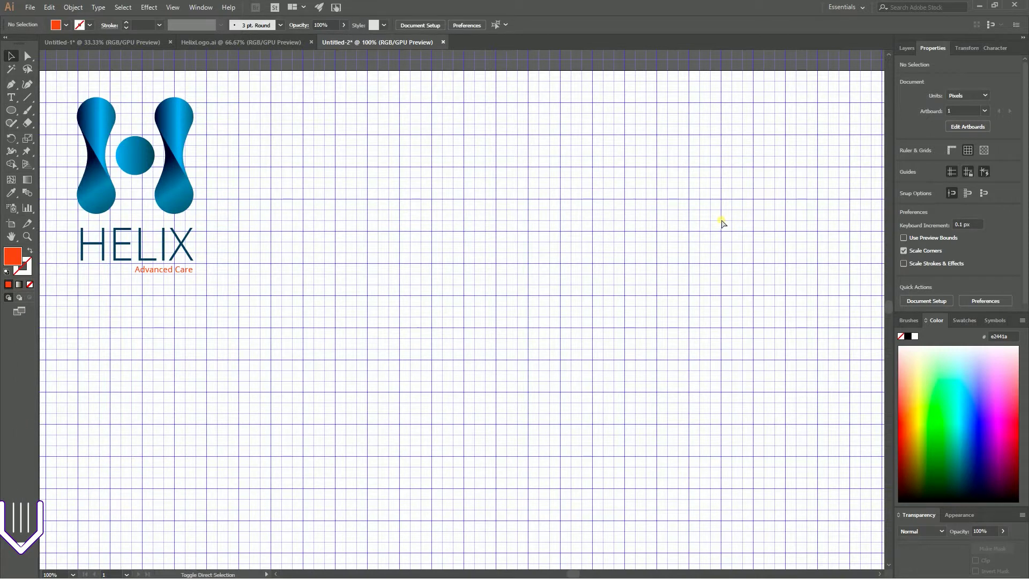
left_click(170, 7)
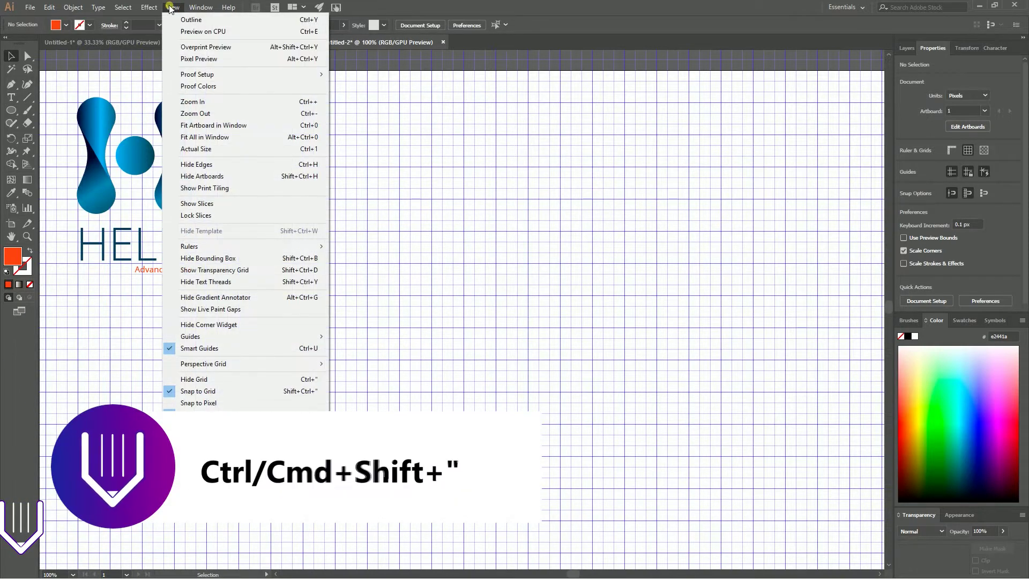
mouse_move(248, 335)
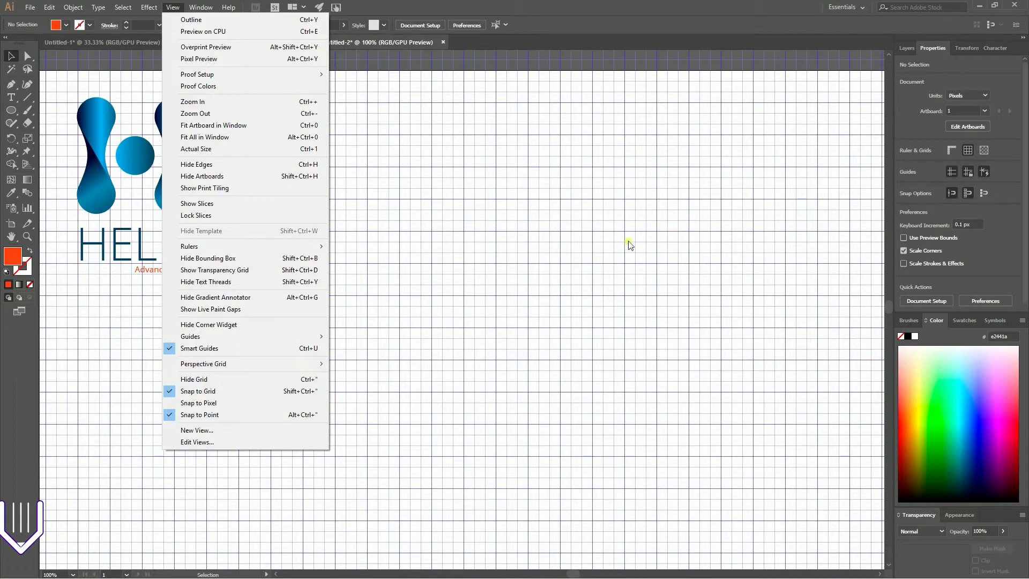
left_click(562, 245)
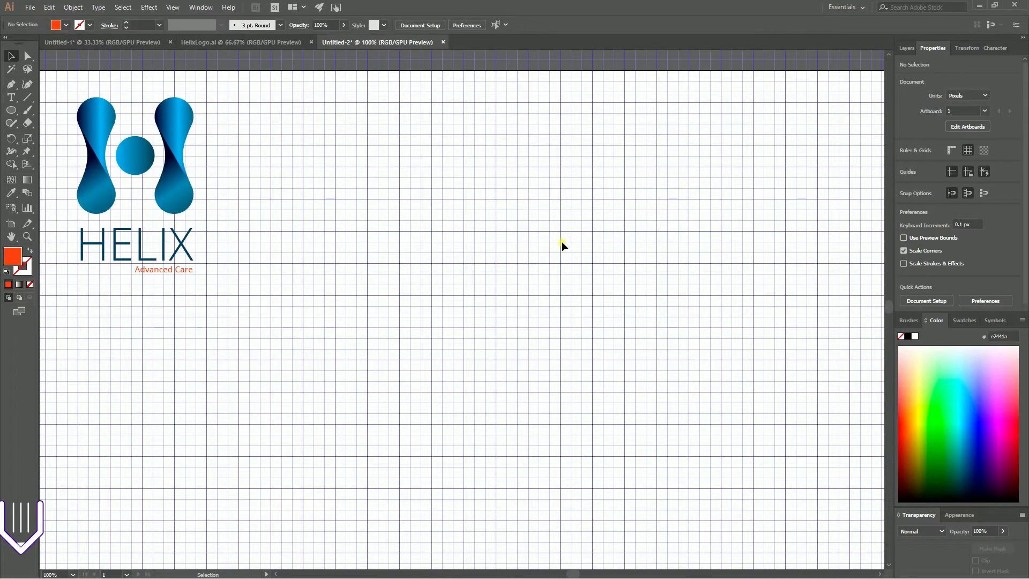
key("l")
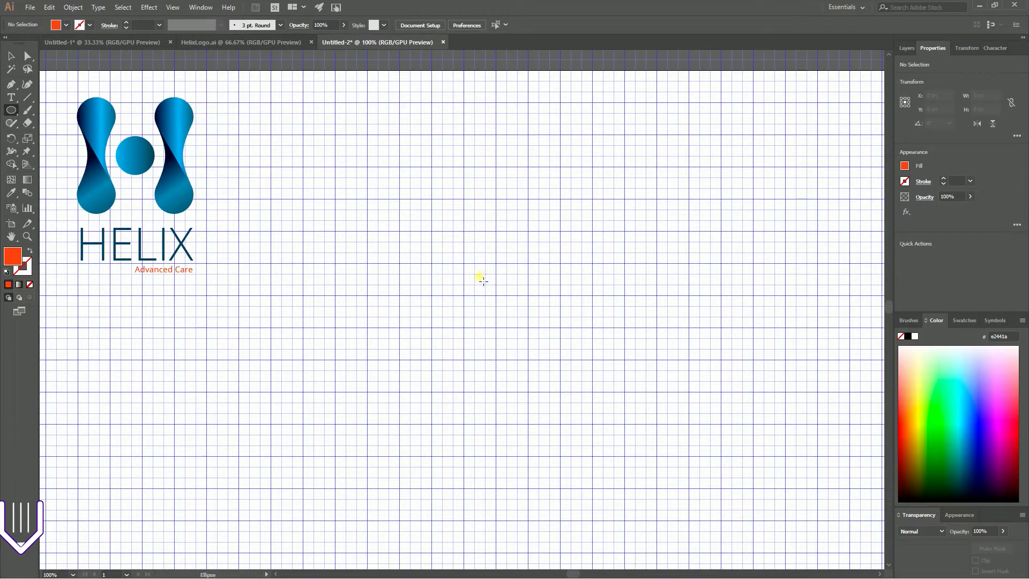
- Draw a circle near the canvas centre and resize it to 60 px across
left_click_drag(476, 275, 489, 294)
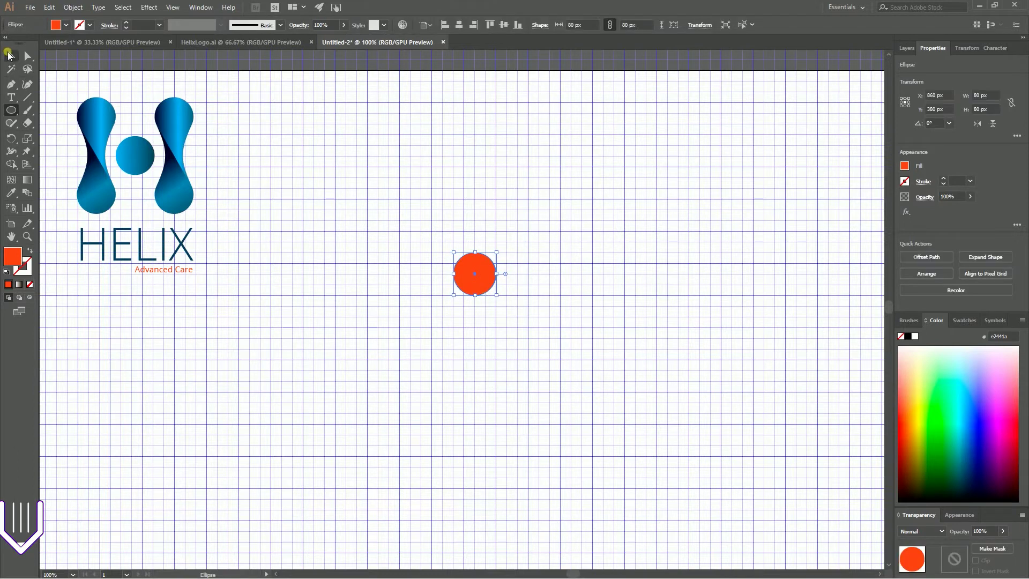
key("v")
left_click_drag(453, 252, 464, 262)
left_click(524, 278)
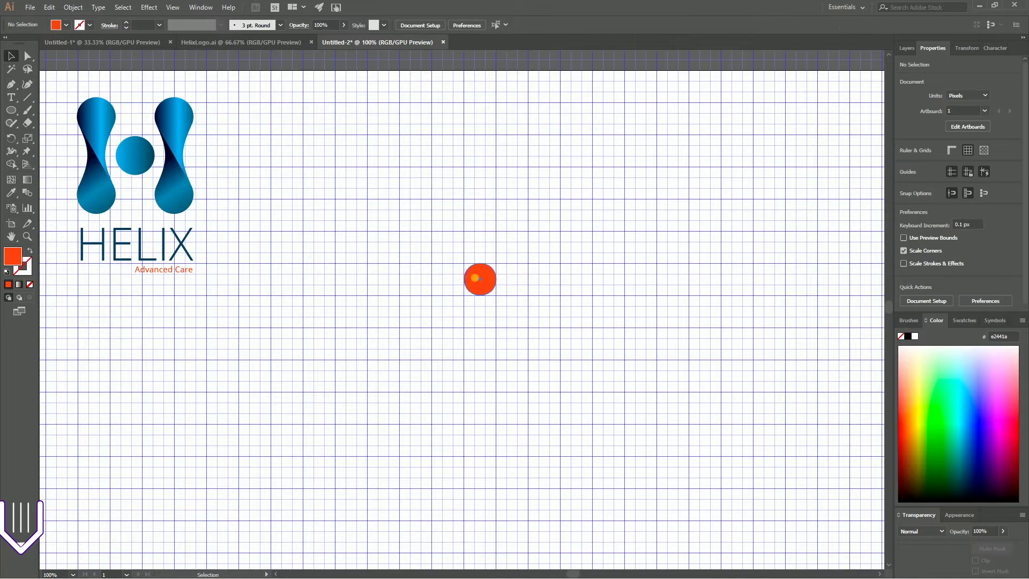
left_click(475, 280)
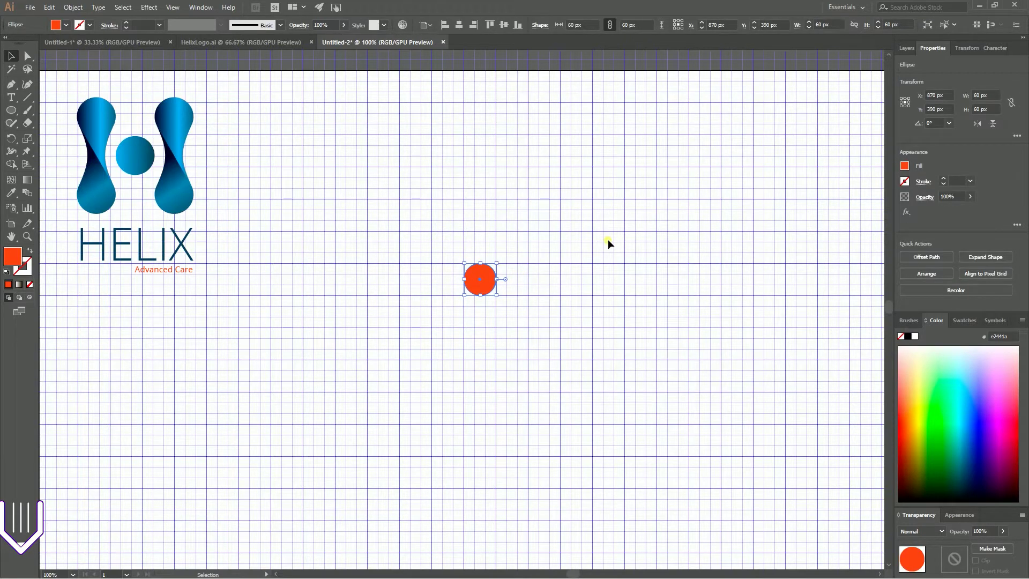
- Give the circle no fill and a black outline, then copy it directly below
key("shift+x")
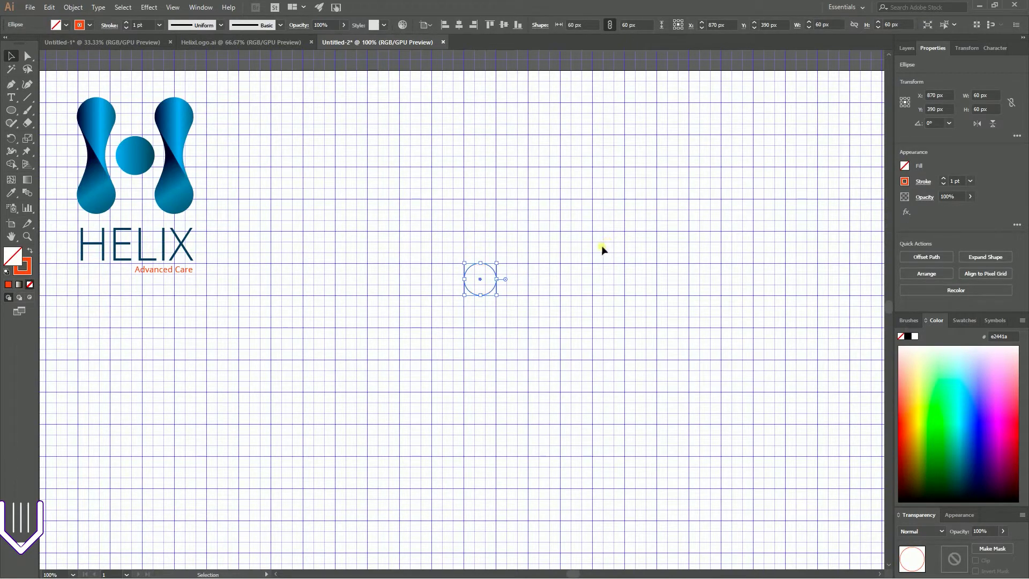
double_click(22, 266)
left_click(134, 342)
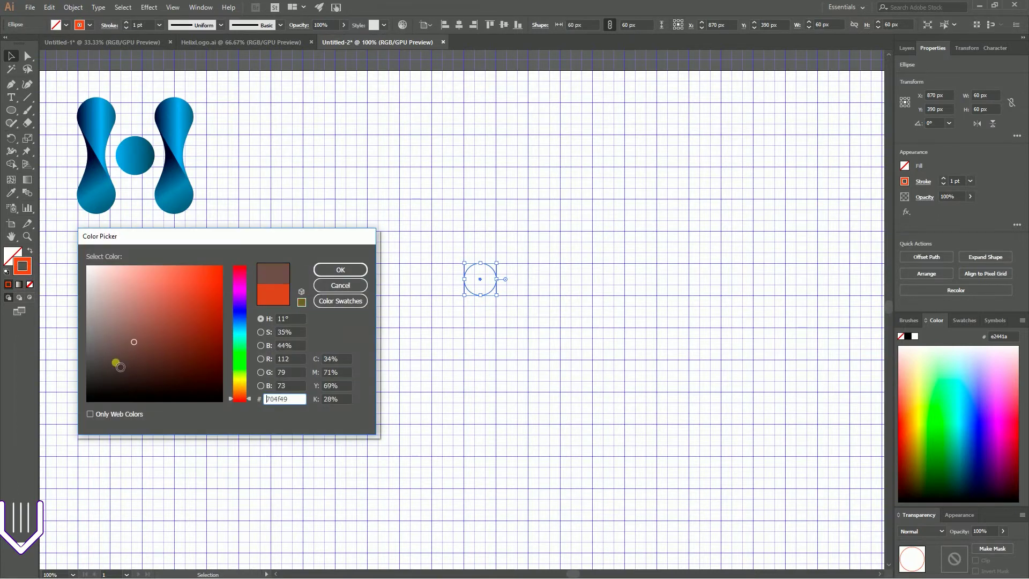
left_click_drag(119, 366, 75, 408)
left_click(340, 269)
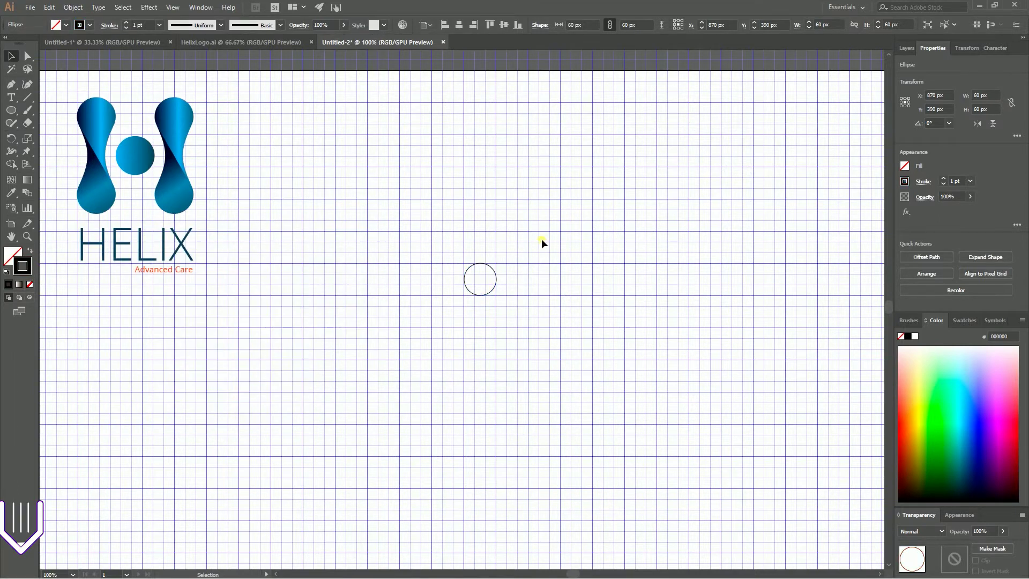
left_click(541, 240)
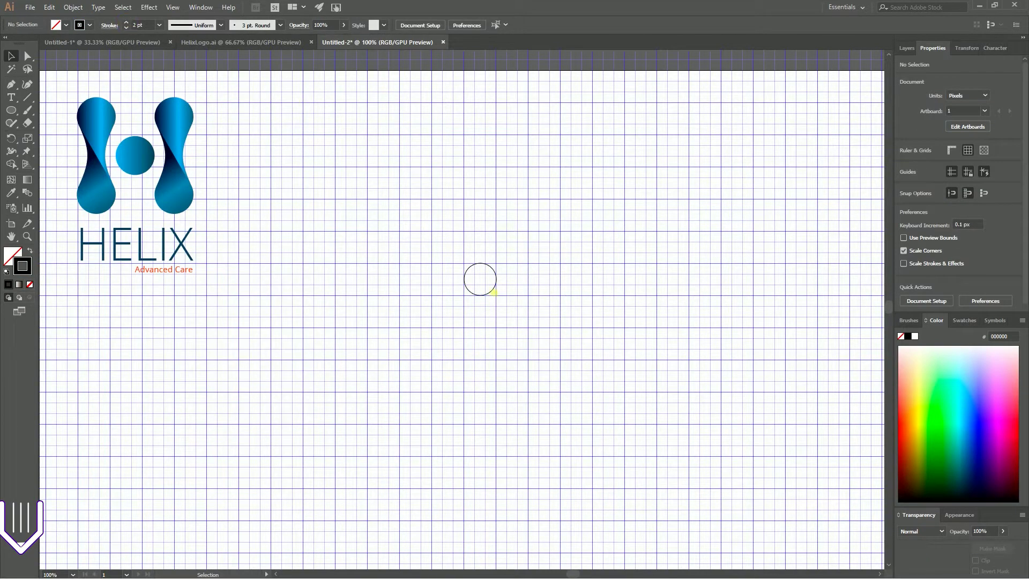
left_click_drag(489, 294, 484, 329)
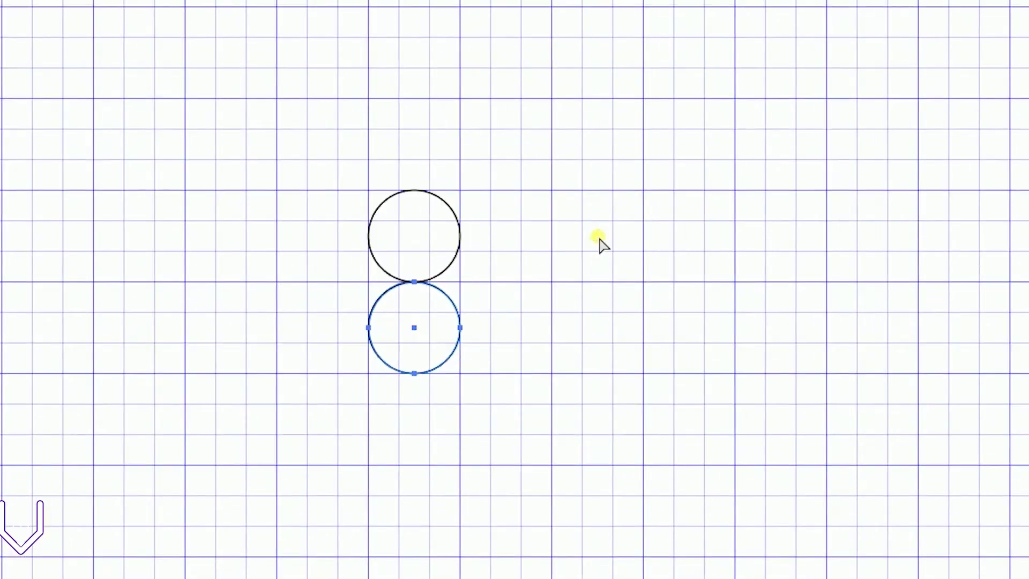
- Repeat the copy for a third circle, then duplicate the column twice rightward into a 3×3 grid
key("ctrl+plus")
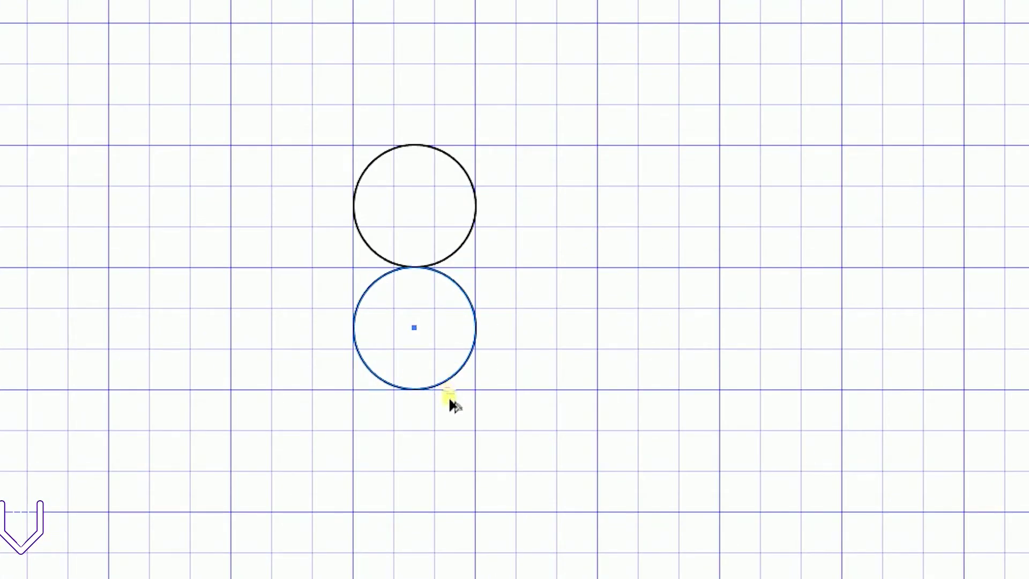
key("ctrl+d")
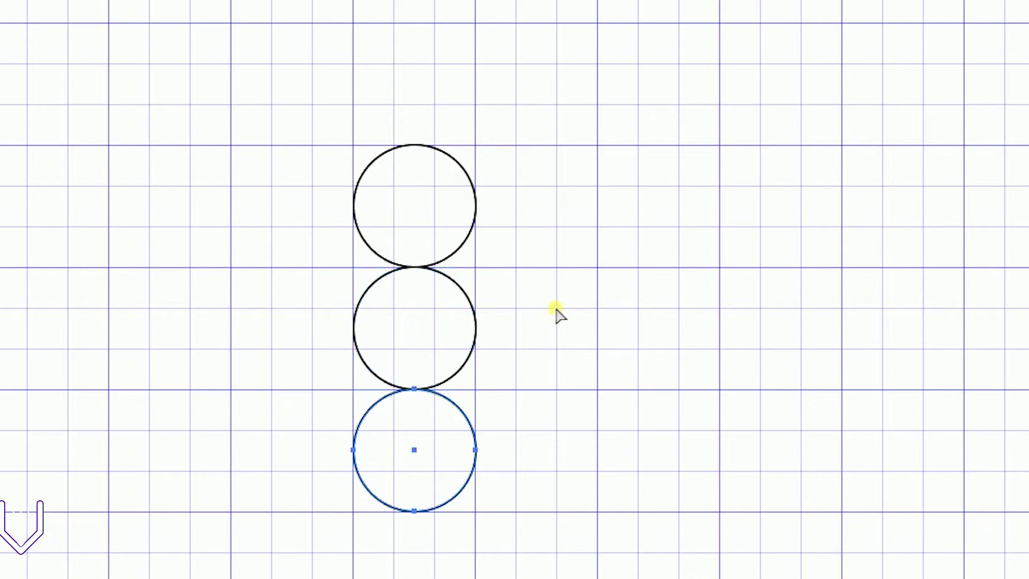
left_click(580, 252)
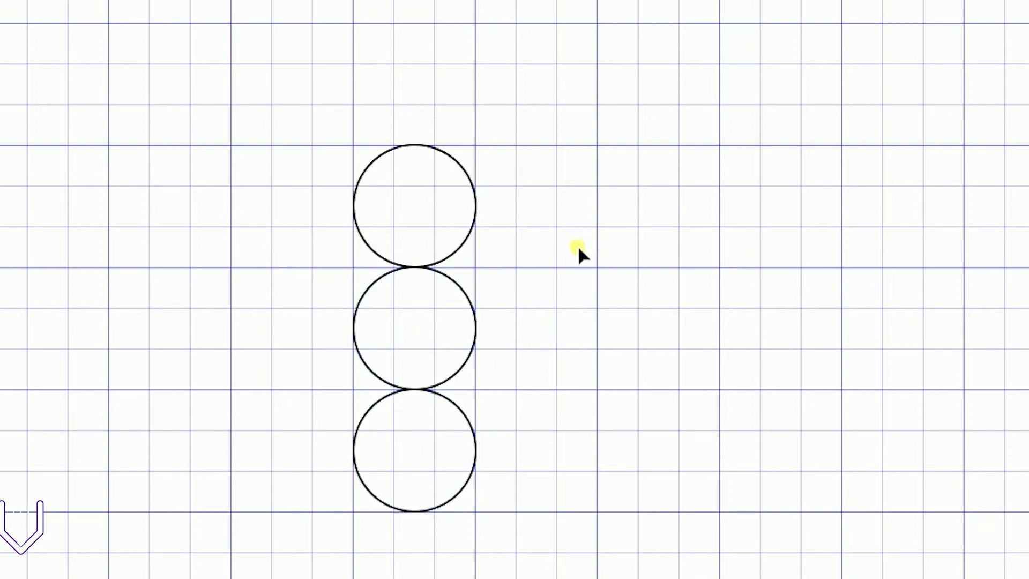
left_click_drag(253, 172, 552, 489)
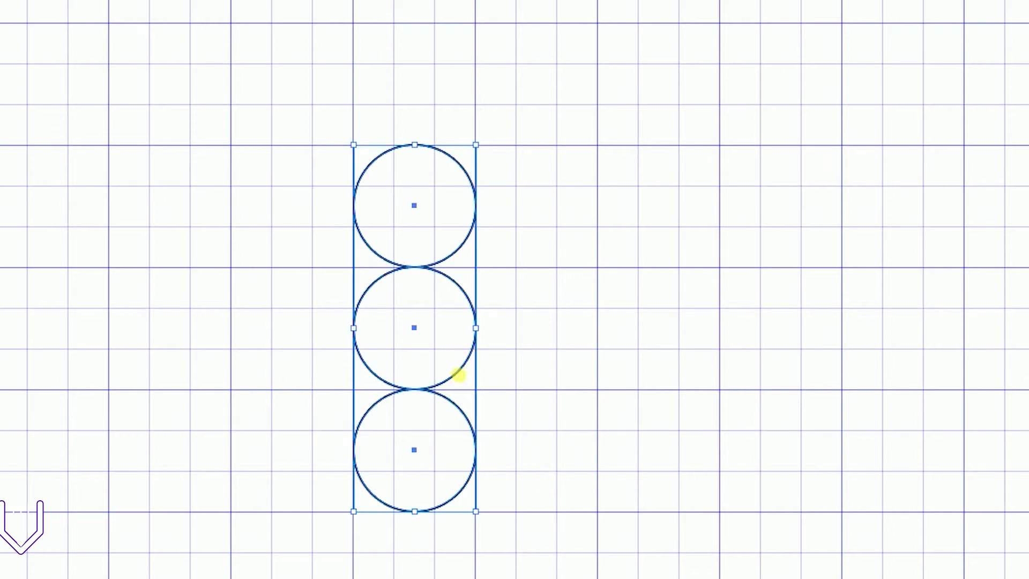
left_click_drag(458, 374, 607, 387)
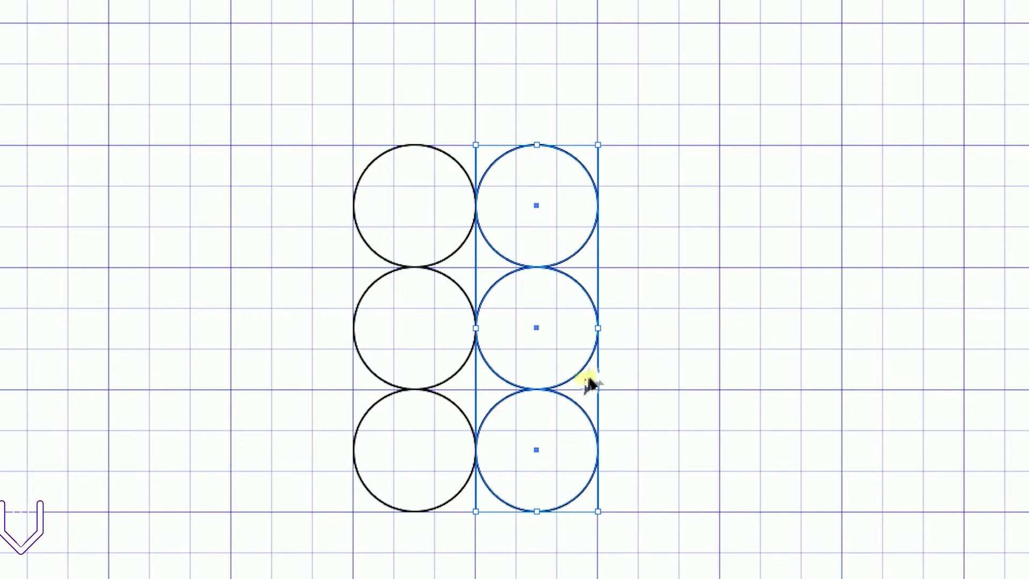
left_click_drag(574, 384, 676, 390)
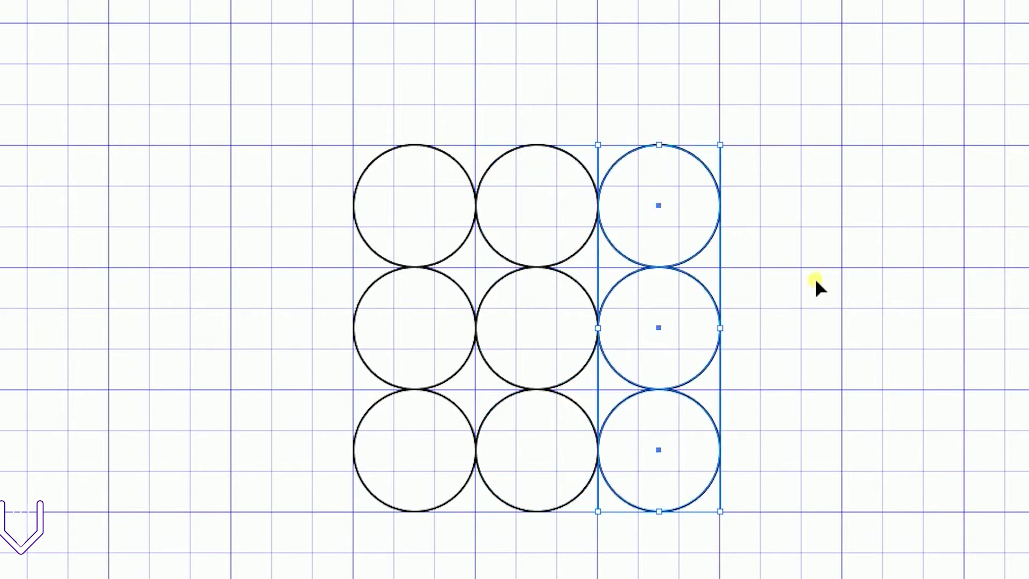
- Select the top-left and bottom-left circles and bring up the File > Scripts list
left_click(825, 265)
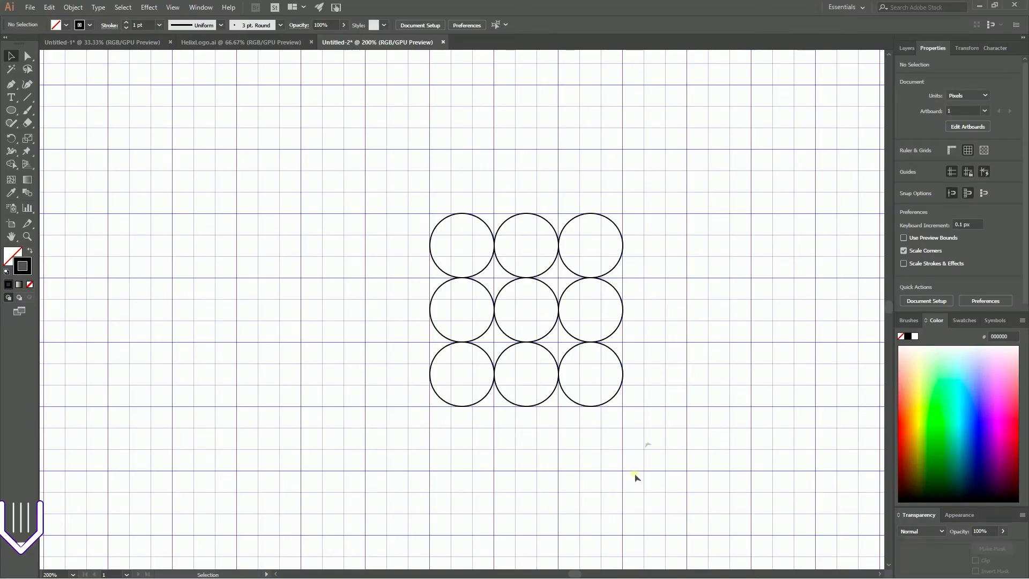
left_click(477, 275)
left_click(482, 350, "shift")
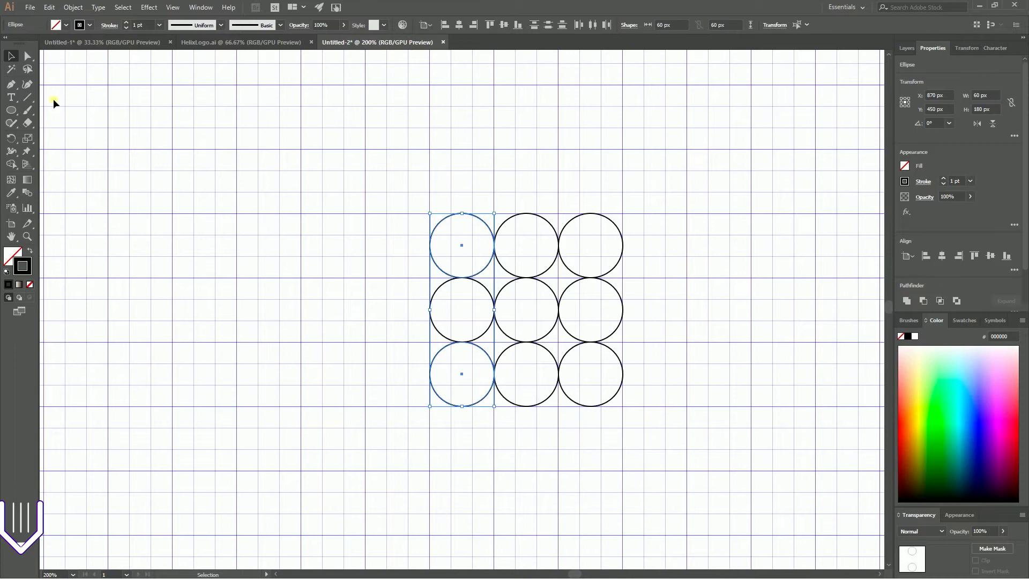
left_click(30, 7)
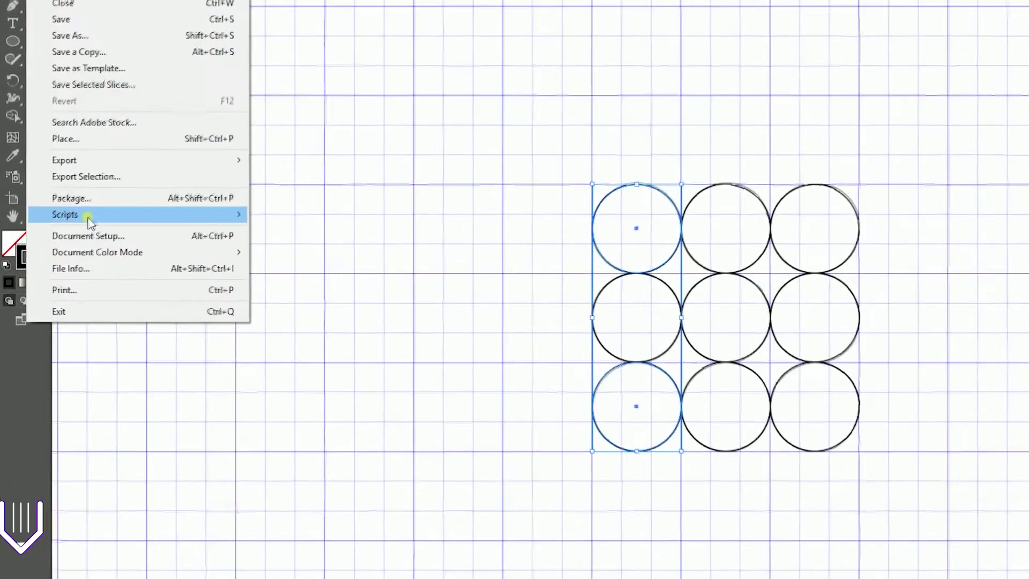
mouse_move(88, 221)
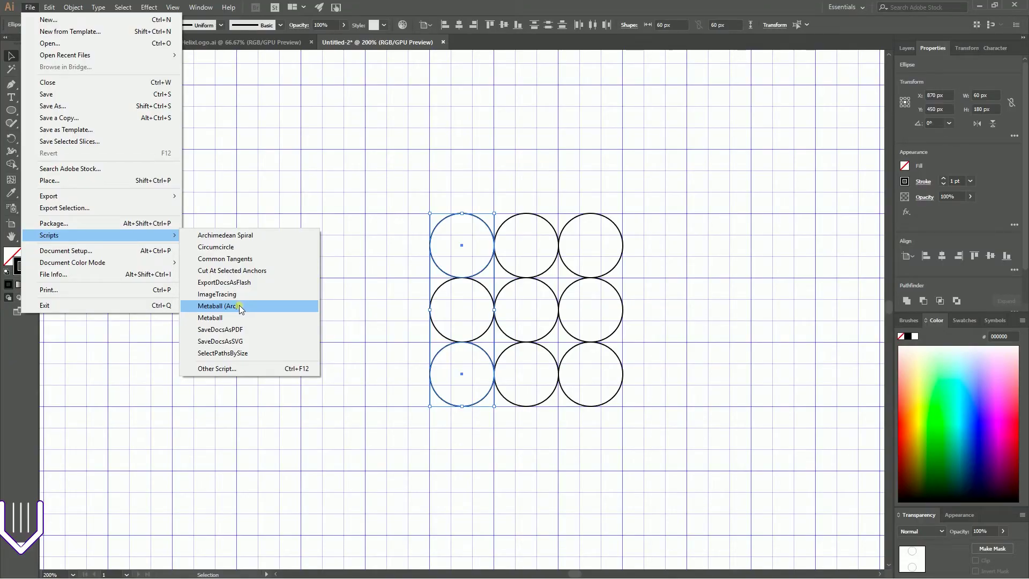
- Run Metaball (Arc) on the two left circles with a 50° centre angle, then select the left column shape
left_click(239, 305)
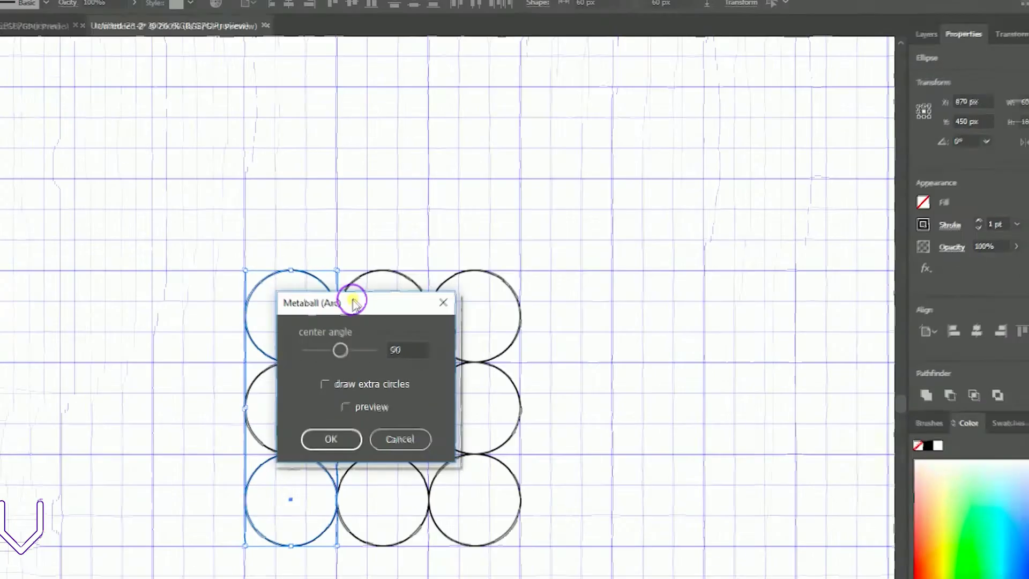
left_click_drag(354, 303, 639, 137)
left_click(684, 184)
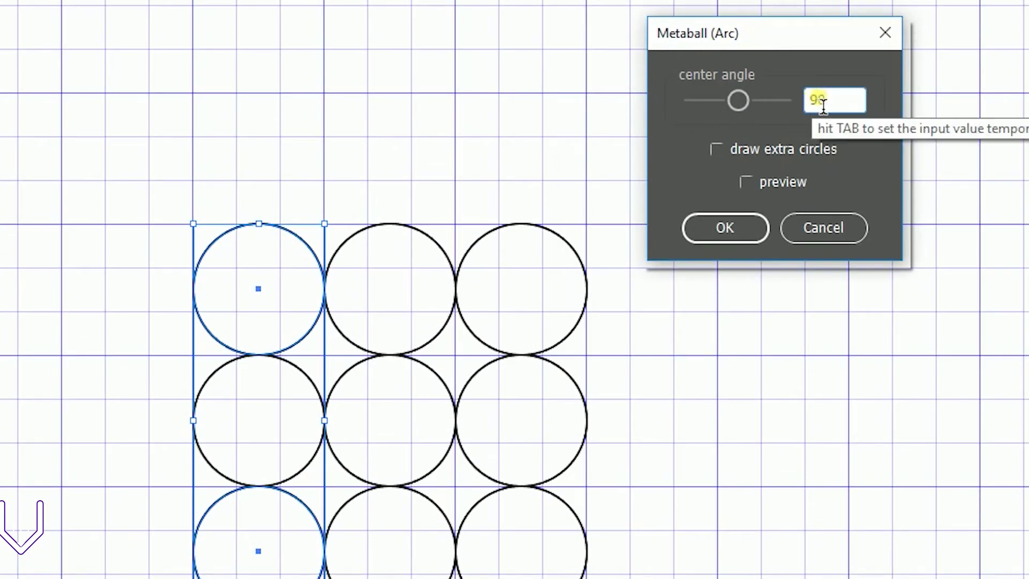
key("BackSpace")
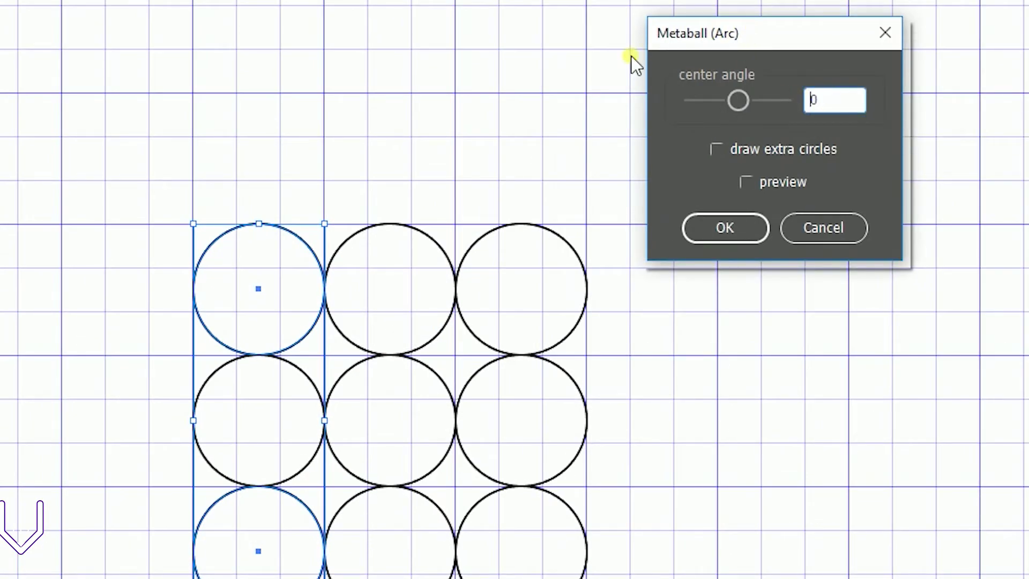
type("5")
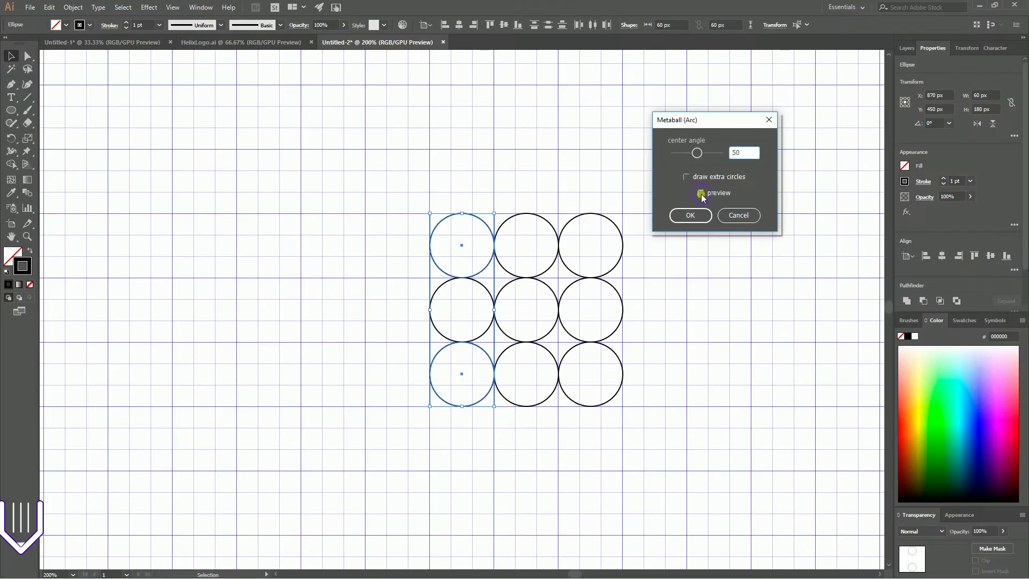
left_click(745, 182)
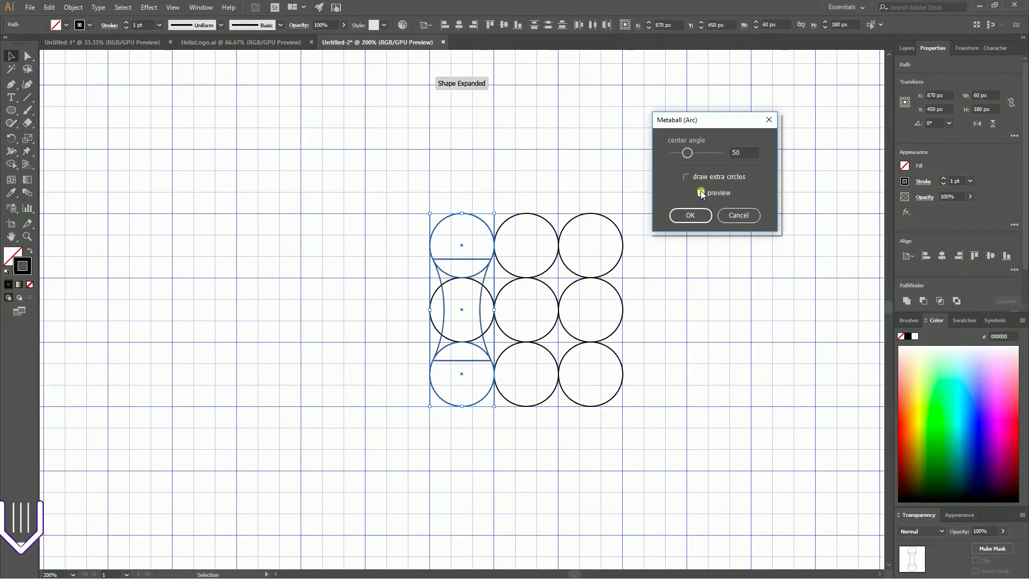
left_click(687, 217)
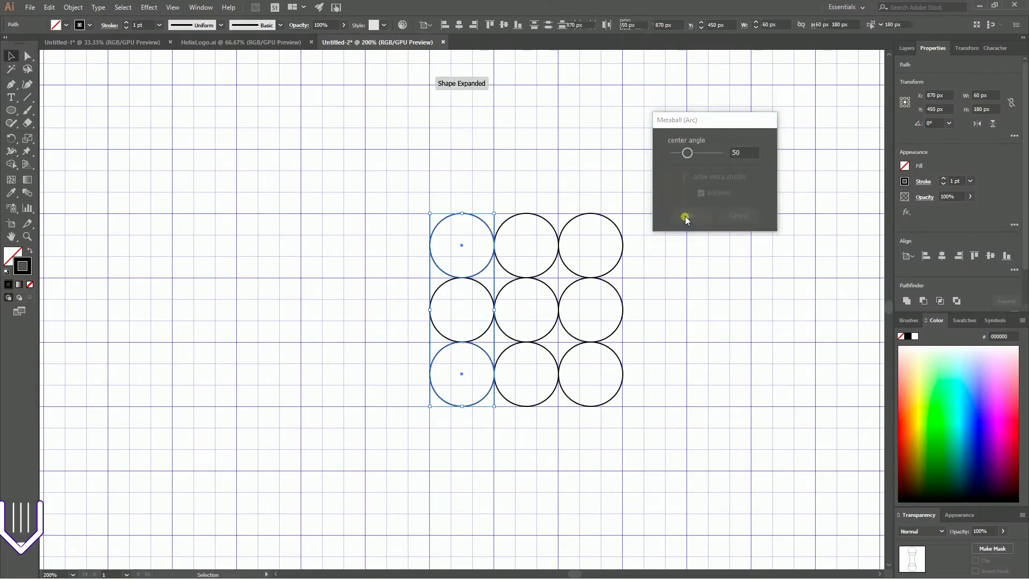
left_click(382, 162)
left_click(430, 312)
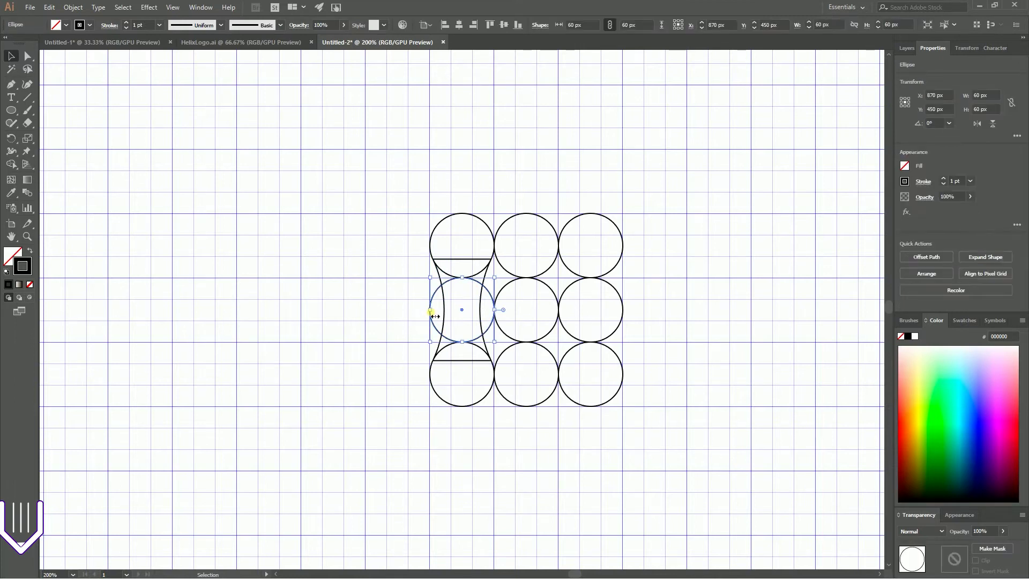
left_click_drag(421, 210, 454, 417)
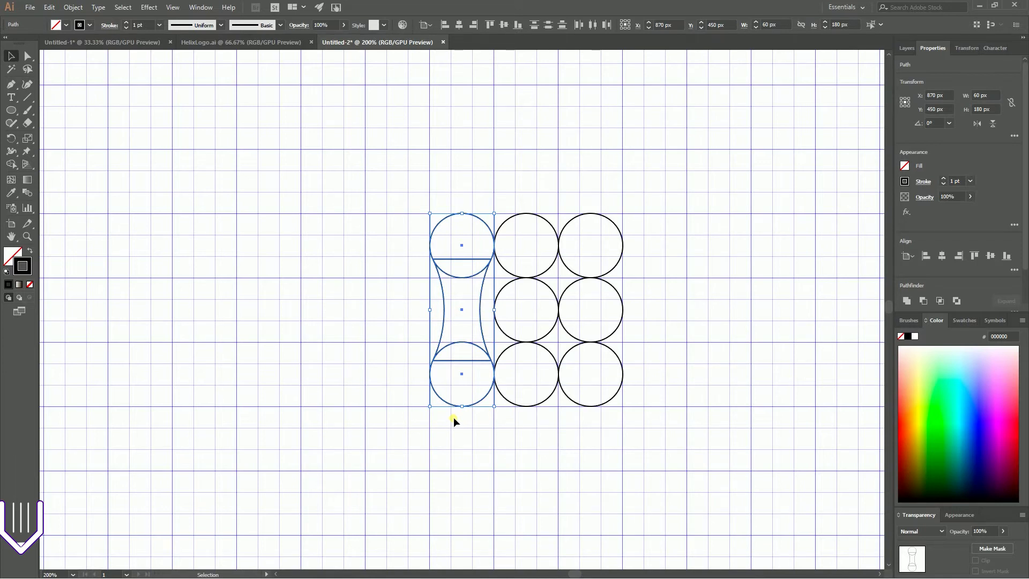
- Run the Common Tangents script on the top-left and bottom-left circles
left_click(372, 253)
left_click(433, 225)
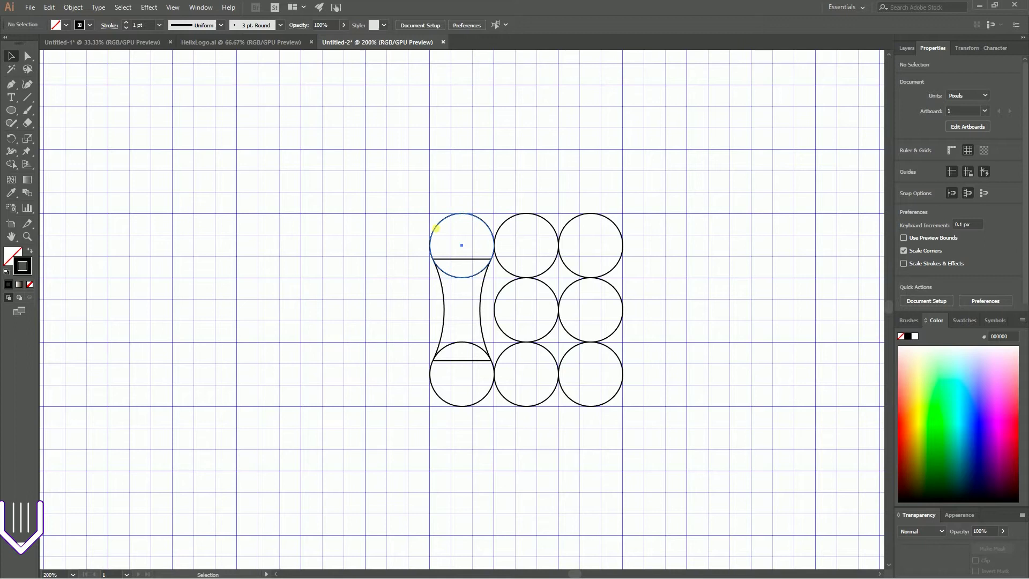
left_click(432, 386, "shift")
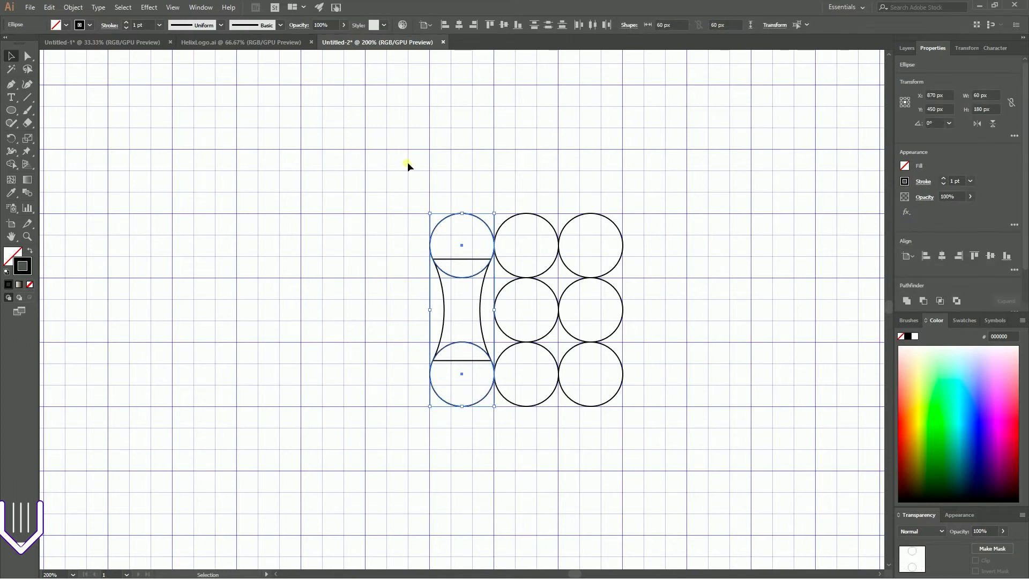
left_click(30, 7)
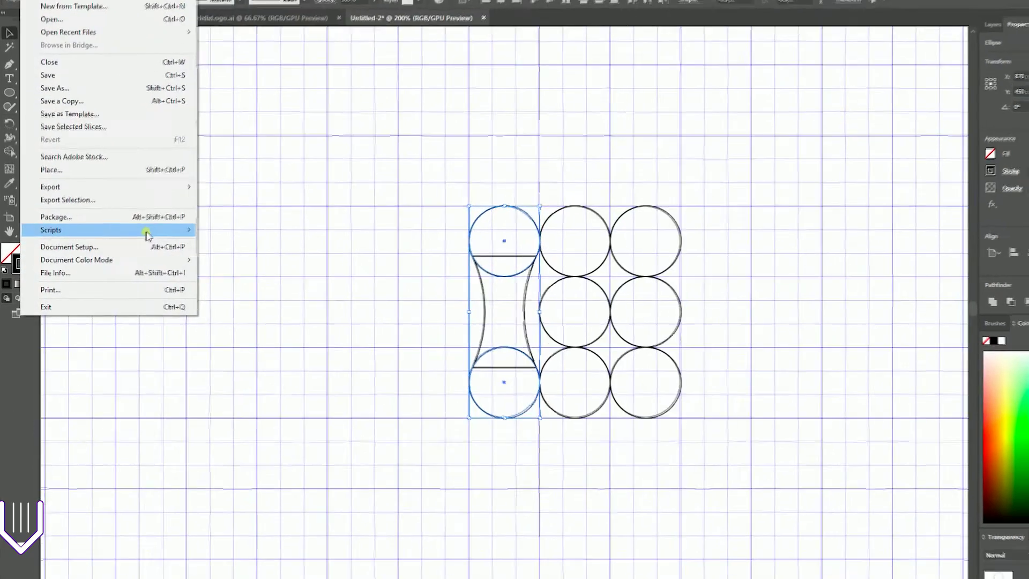
mouse_move(148, 231)
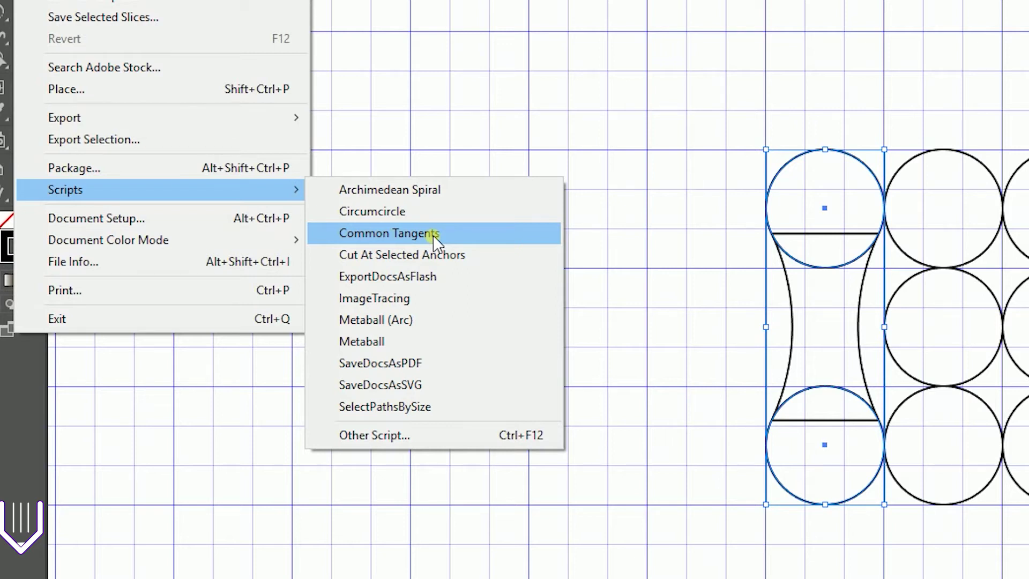
left_click(436, 236)
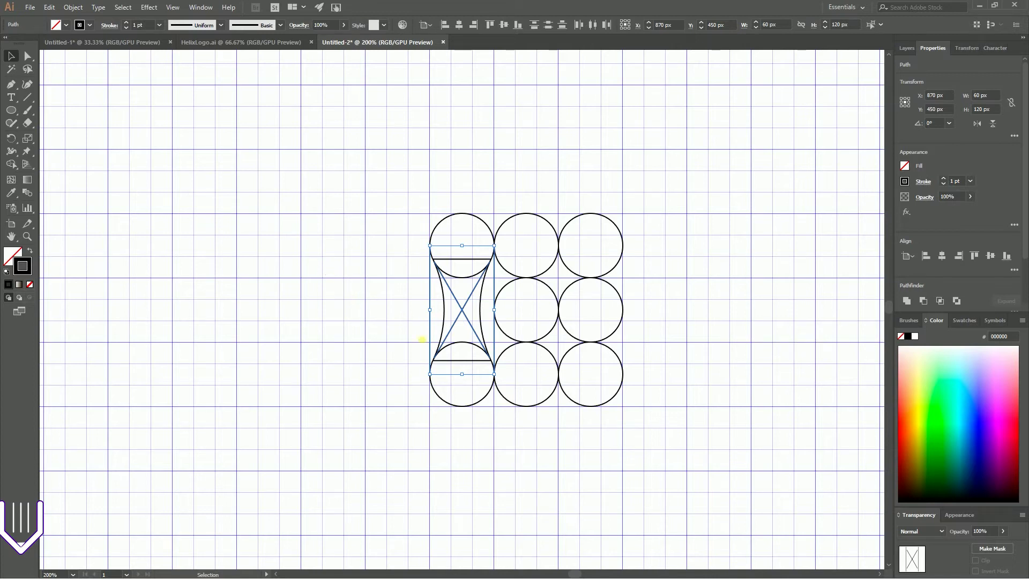
- At 300% zoom, delete both vertical tangent lines and select the middle-right circle
key("ctrl+plus")
key("ctrl+plus")
key("ctrl+plus")
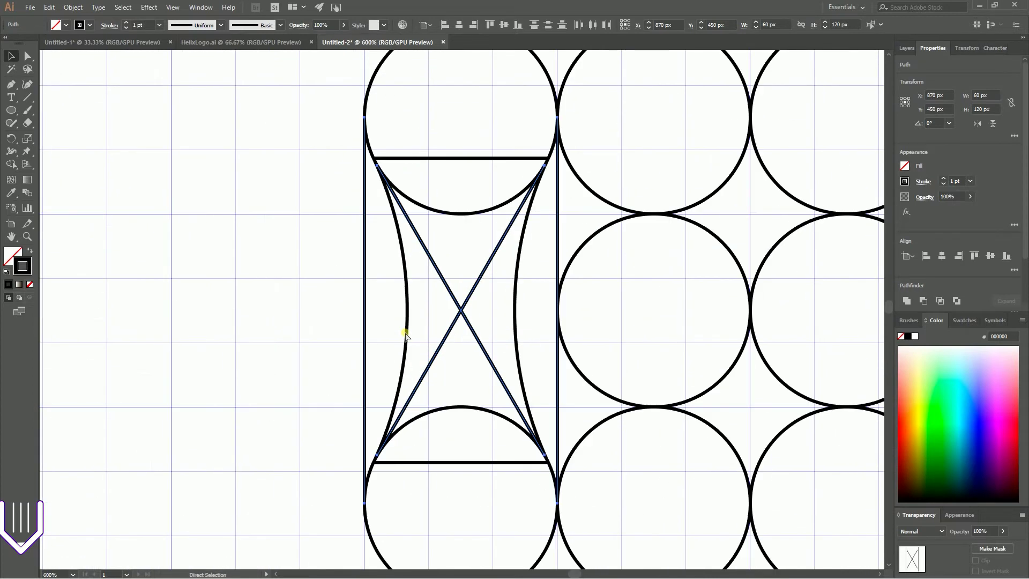
key("ctrl+minus")
key("ctrl+minus")
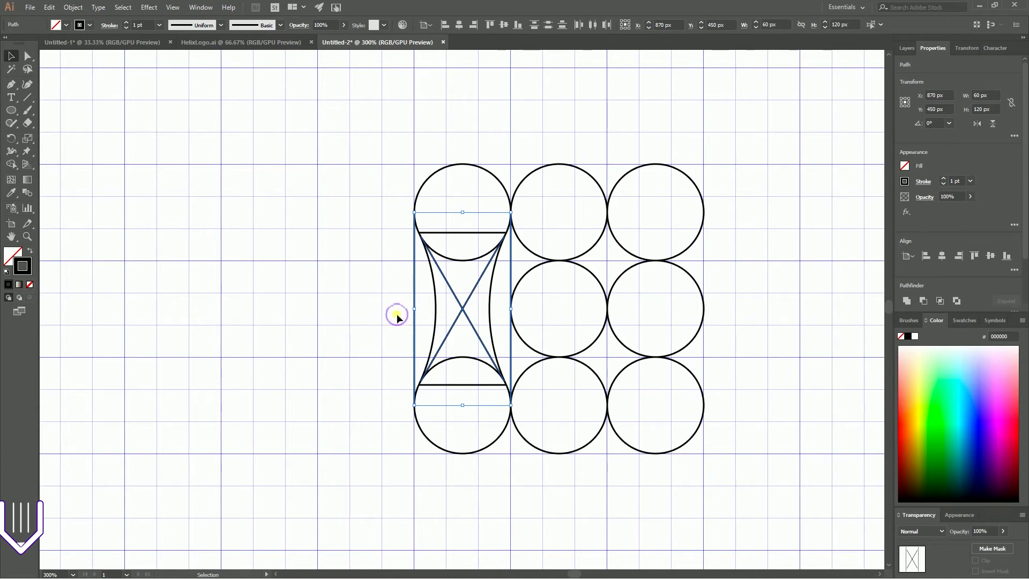
left_click(397, 313)
left_click(423, 317)
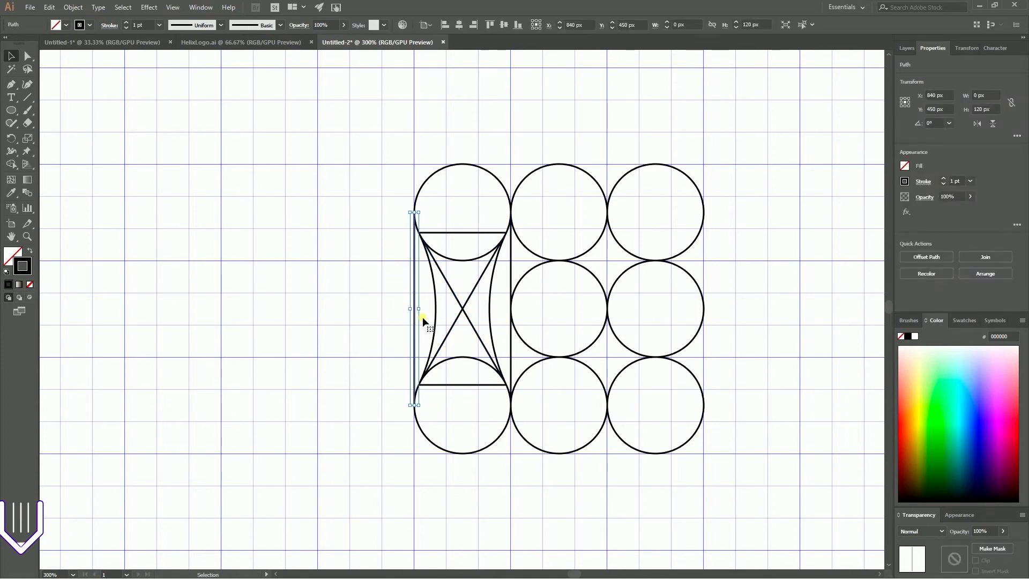
key("Delete")
left_click(509, 277)
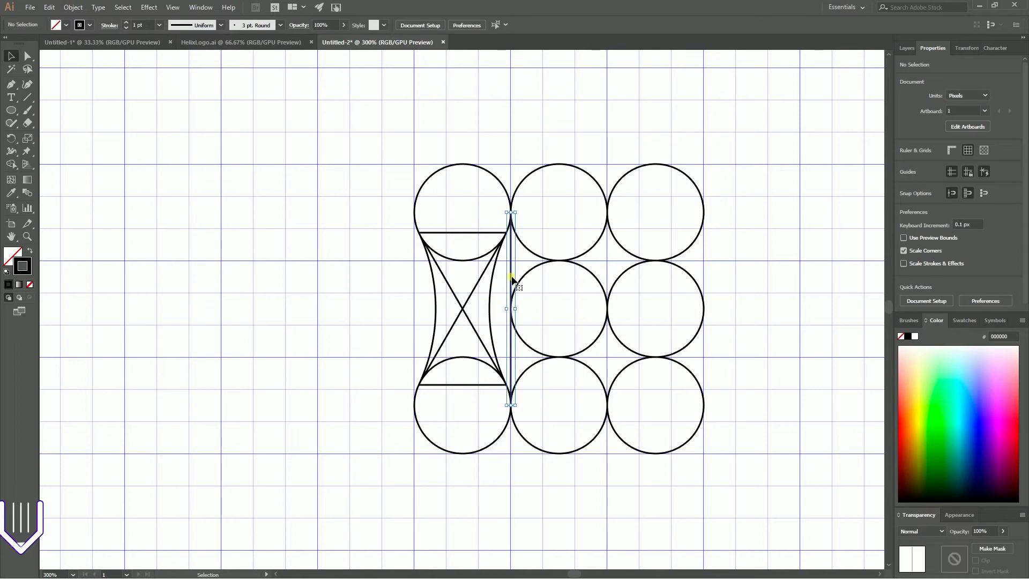
key("Delete")
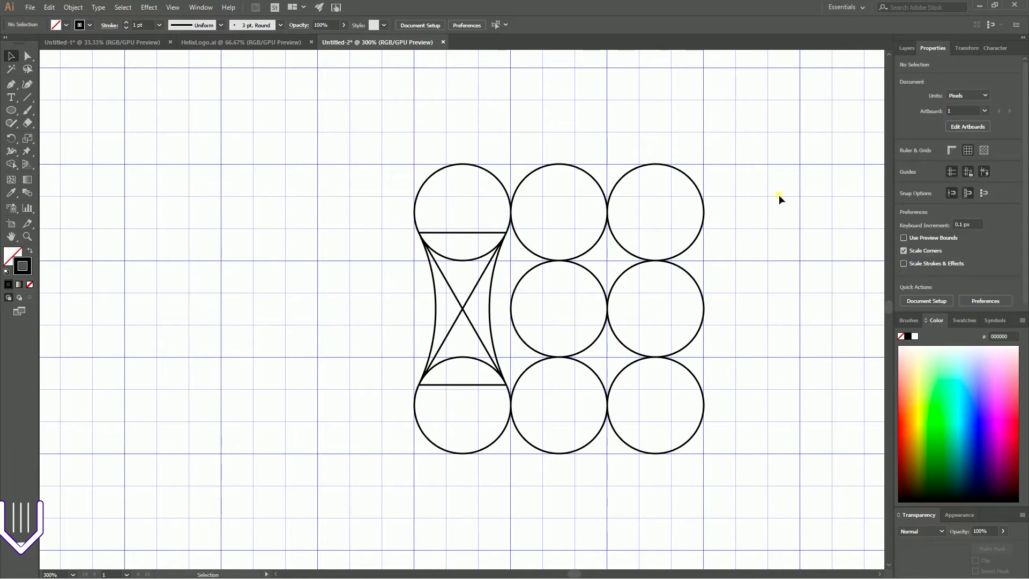
left_click(680, 330)
- Delete the middle-right circle and join the right column's top and bottom circles with Metaball (Arc)
key("Delete")
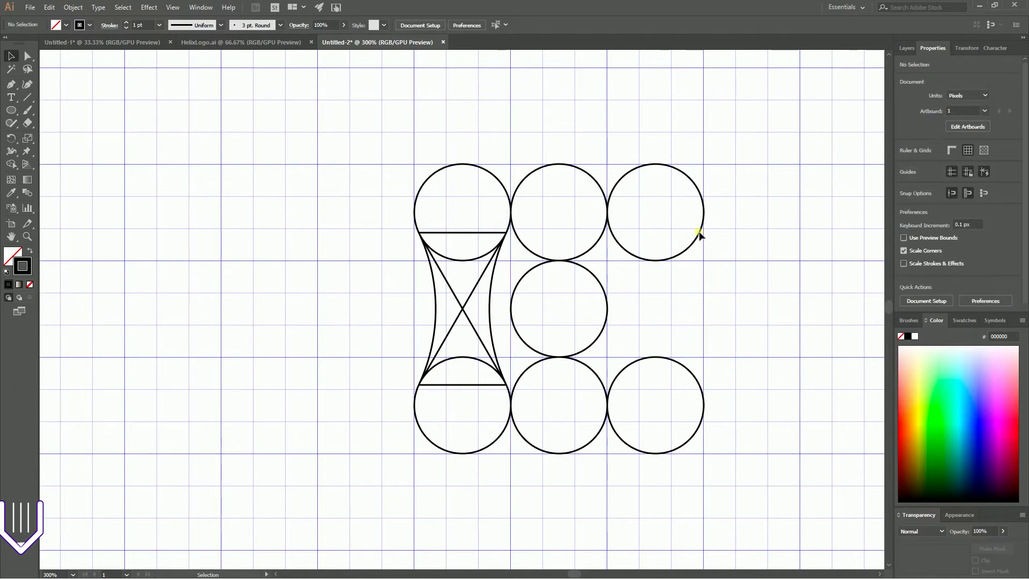
left_click_drag(706, 202, 660, 435)
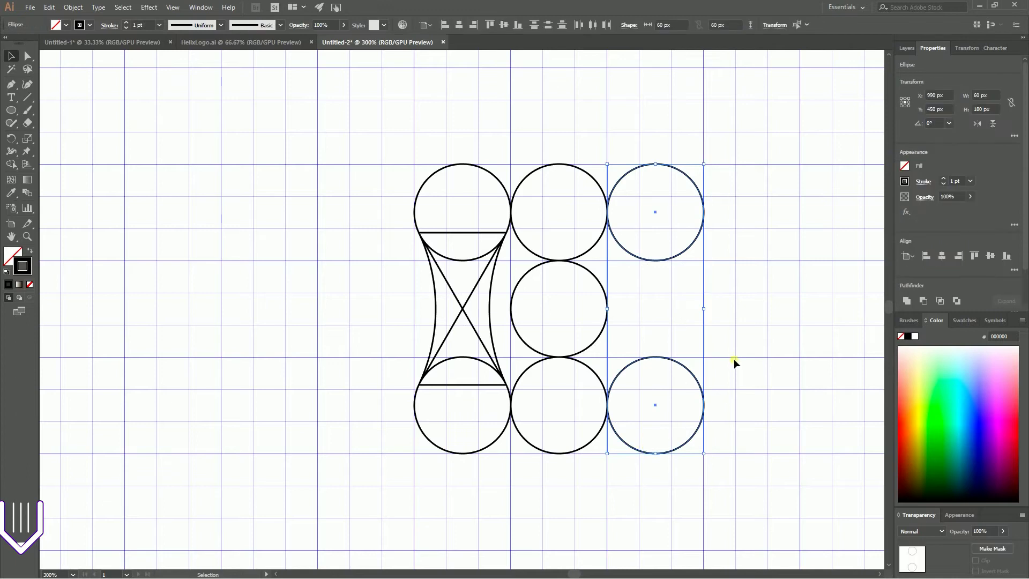
left_click(29, 7)
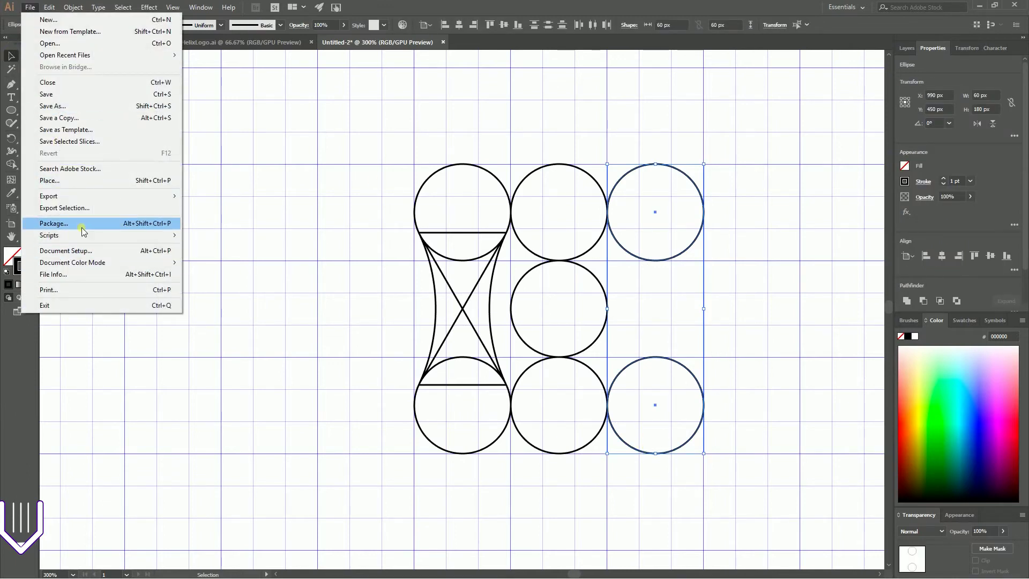
mouse_move(83, 235)
left_click(230, 298)
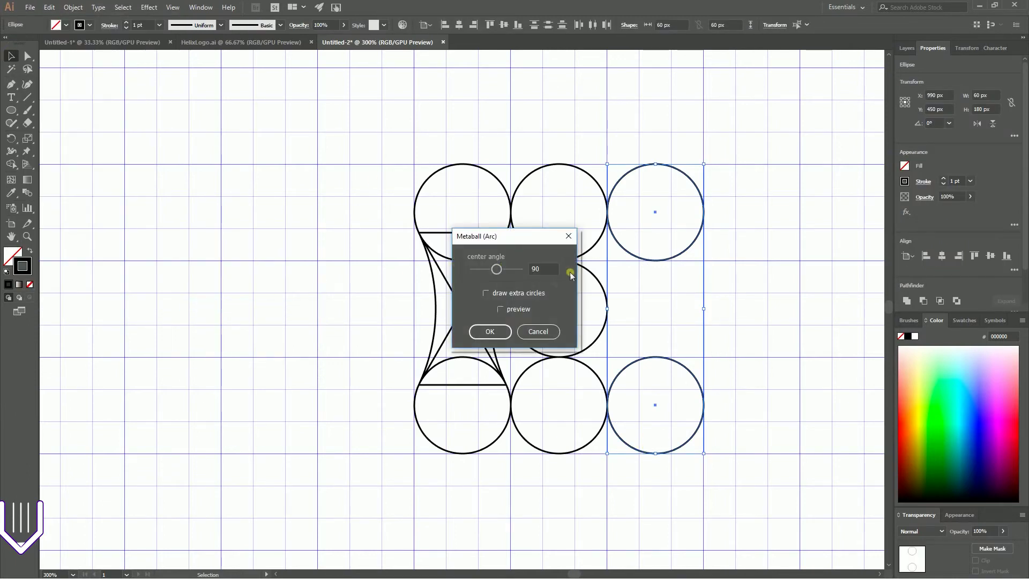
left_click(544, 269)
key("Return")
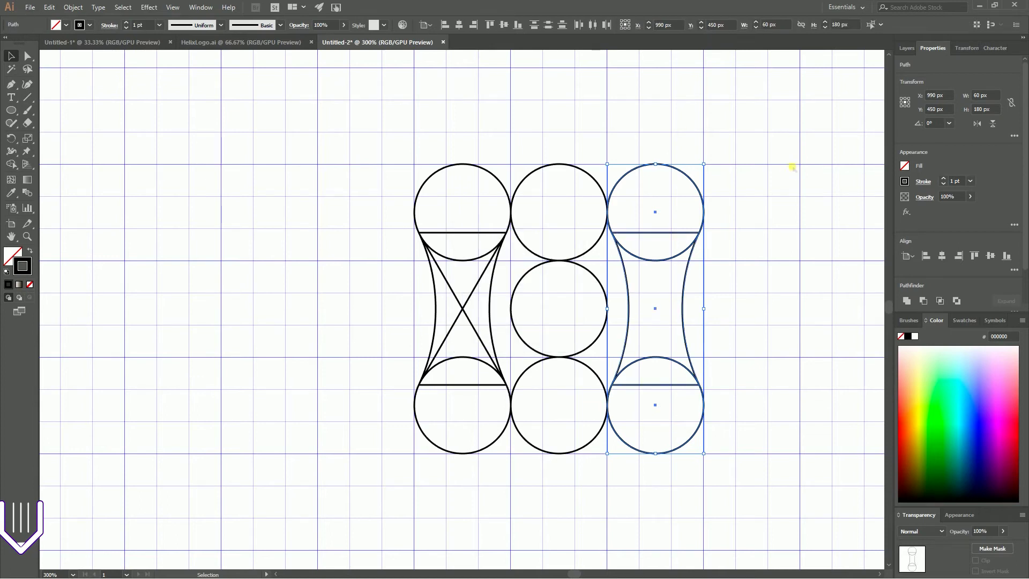
- Add Common Tangents lines between the top-right and bottom-right circles
left_click(702, 215)
left_click(701, 415, "shift")
left_click(29, 7)
mouse_move(115, 235)
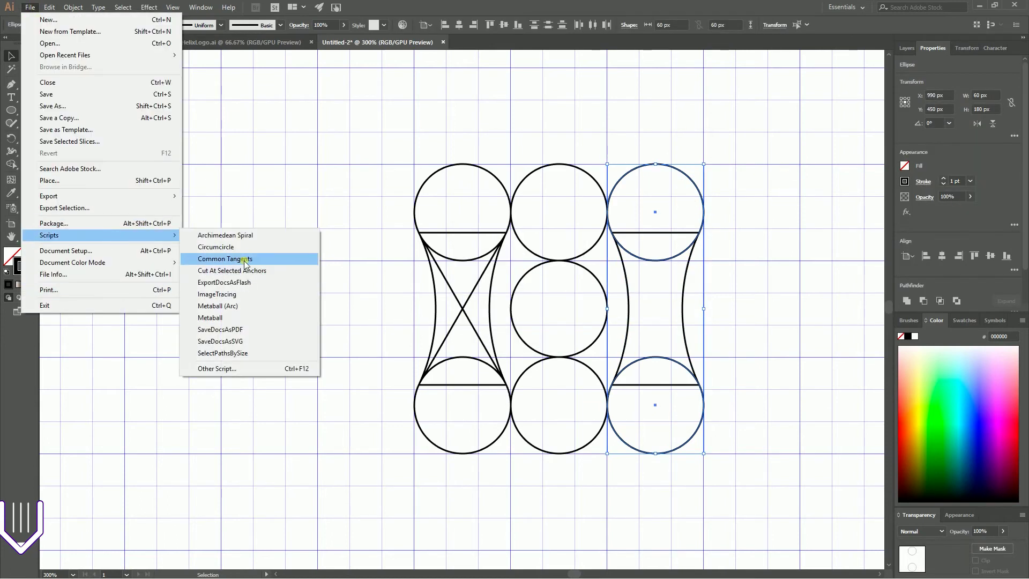
left_click(244, 259)
left_click(757, 324)
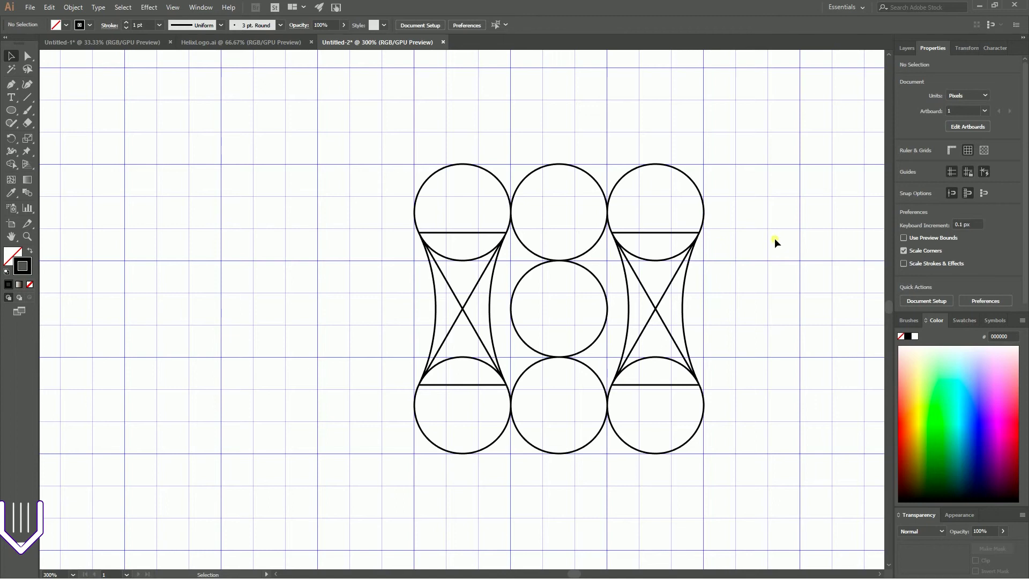
- Delete the top-middle and bottom-middle circles, leaving only the centre circle
left_click(592, 247)
key("Delete")
left_click(589, 367)
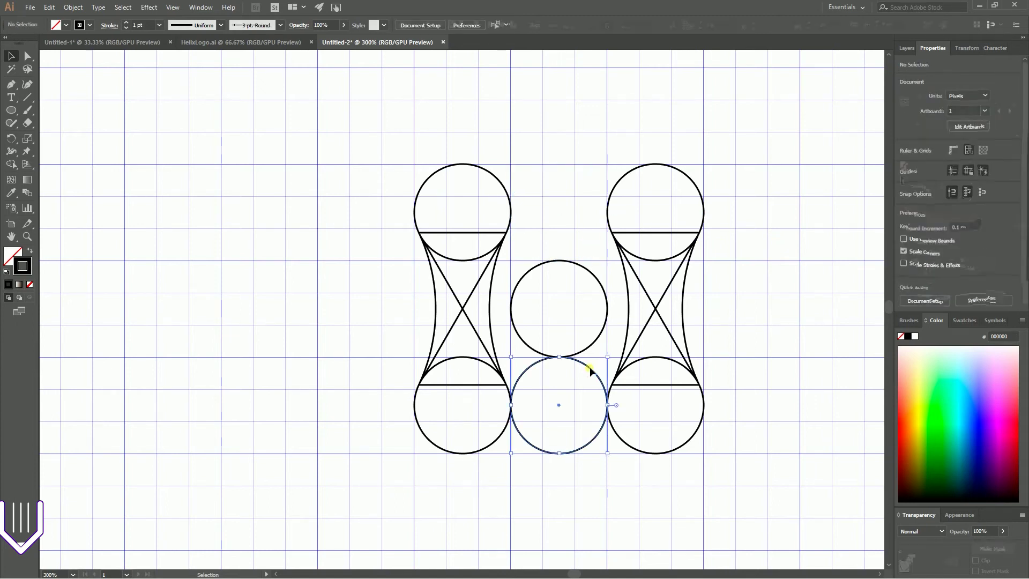
key("Delete")
- Select every part of the left hourglass figure: both circles, arcs and tangent lines
left_click(599, 336)
key("ctrl+shift+a")
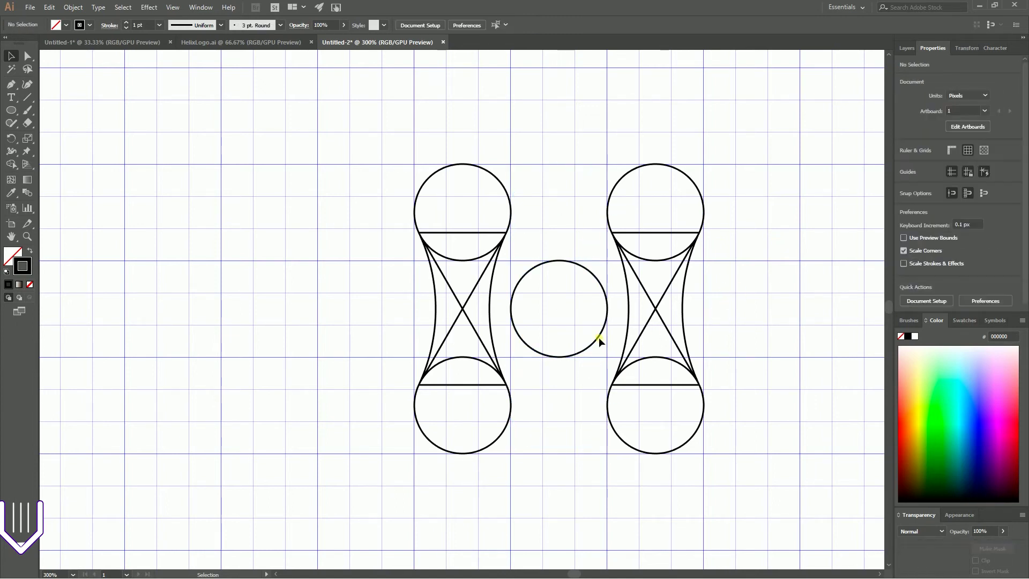
left_click(598, 337)
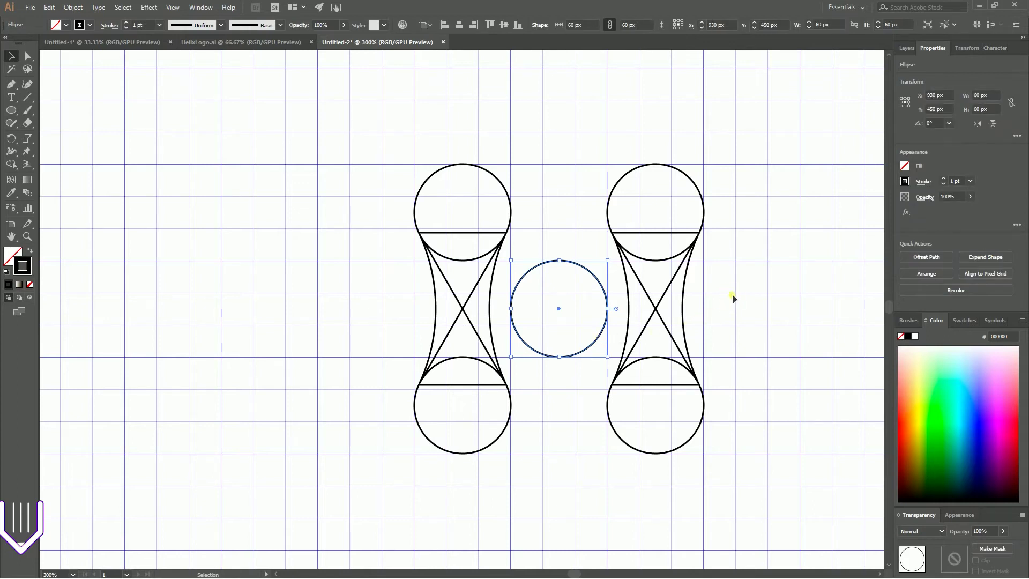
key("ctrl+shift+a")
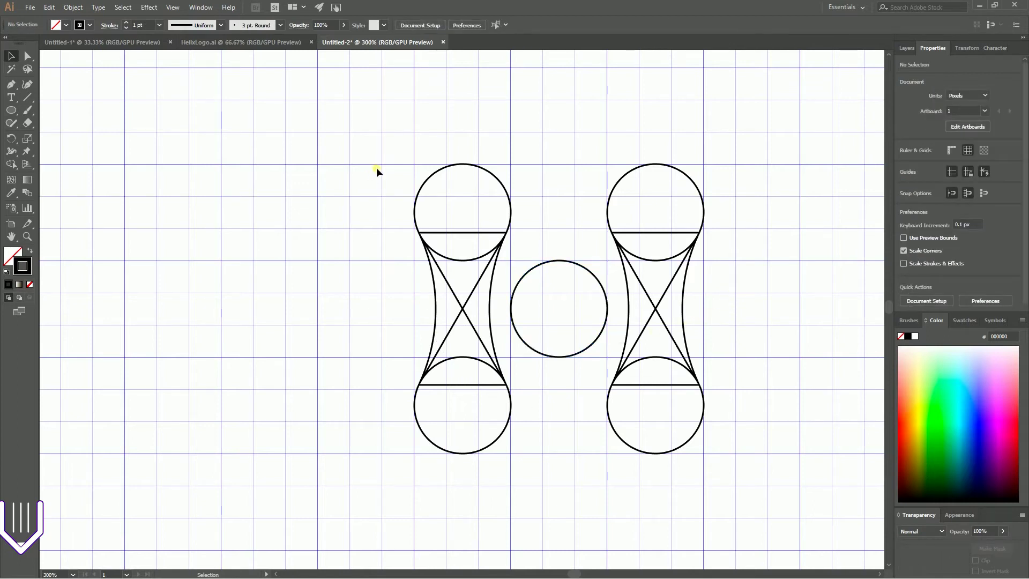
left_click_drag(377, 206, 436, 225)
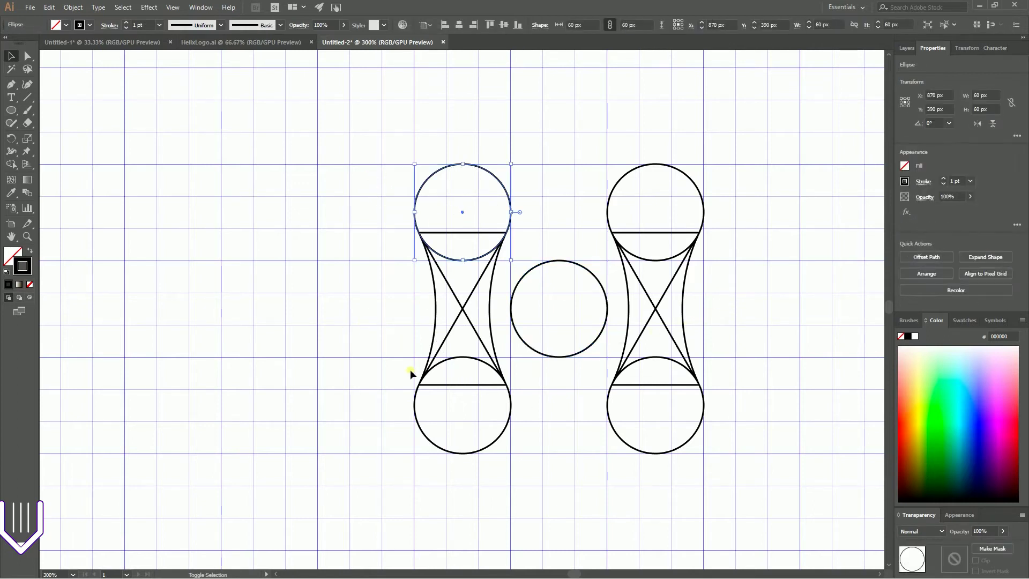
left_click_drag(445, 450, 429, 316)
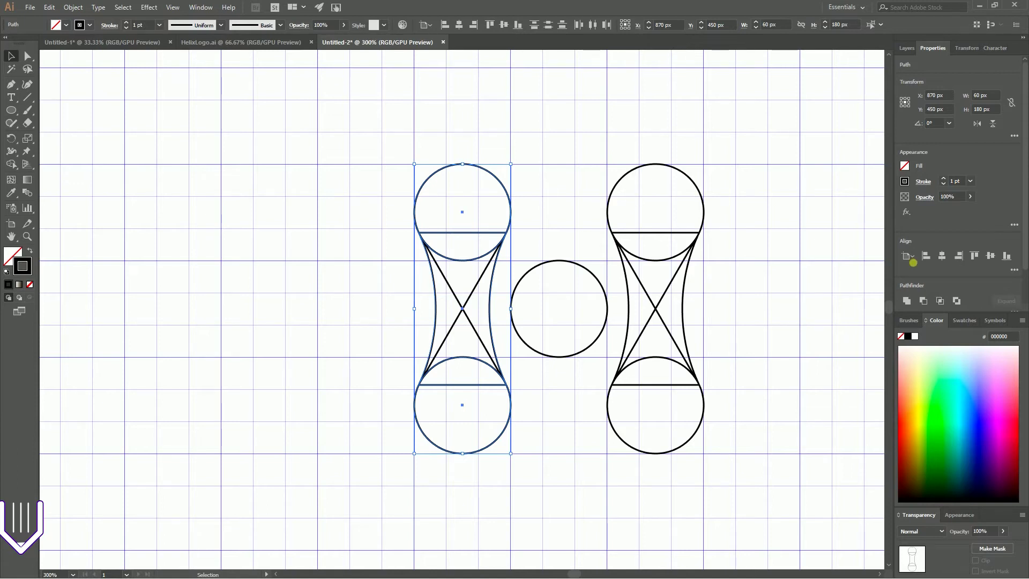
- Unite the left figure's circles and hourglass into a single lobed outline
left_click(201, 7)
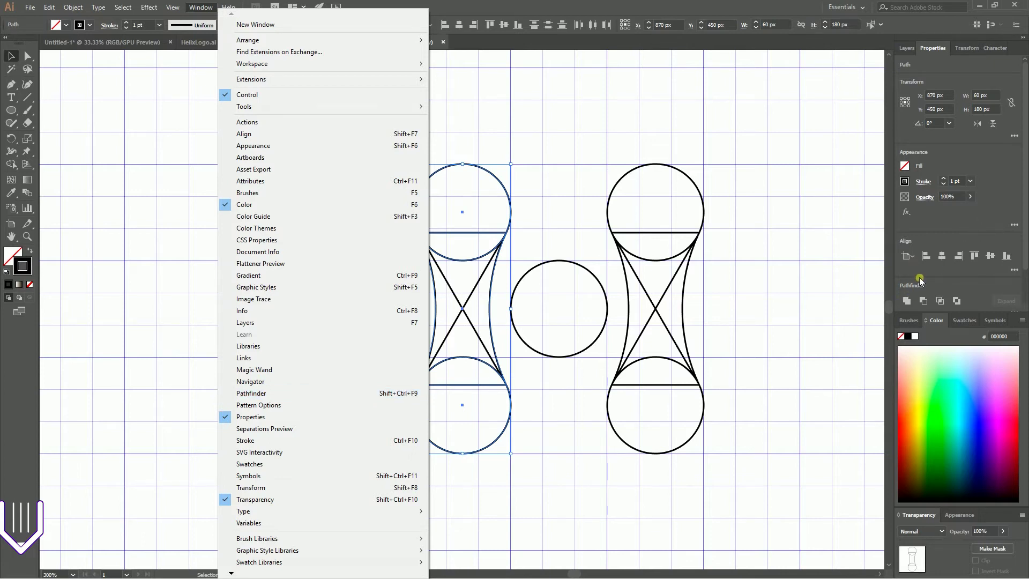
left_click(932, 48)
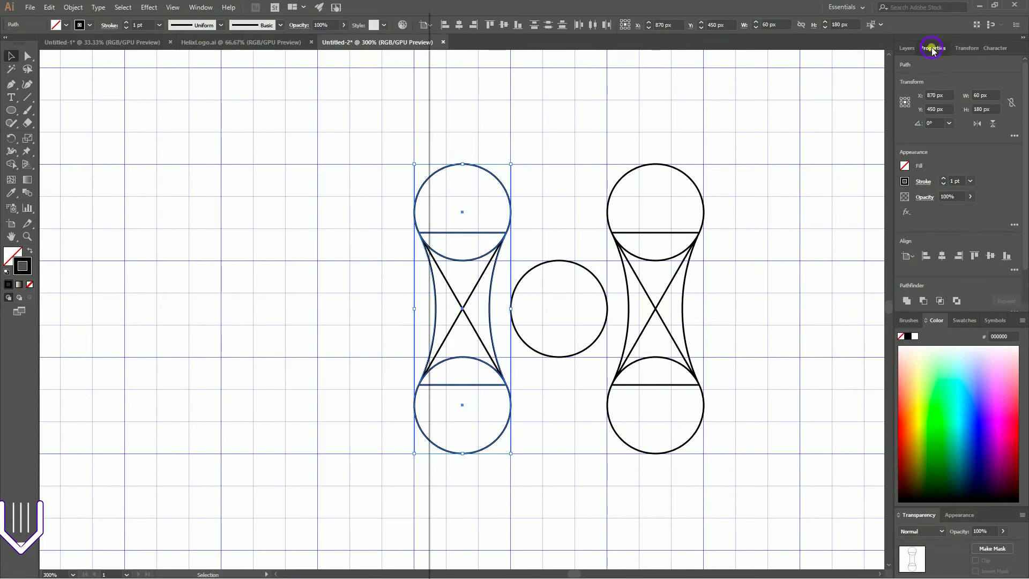
left_click(907, 301)
left_click(302, 352)
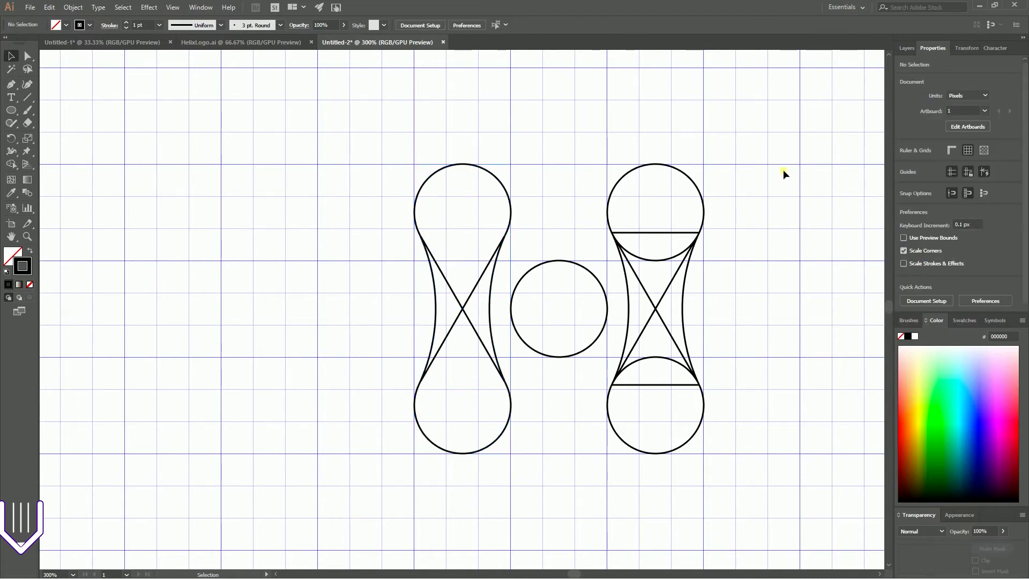
- Select the right figure's two circles and curves and unite them into one outline
left_click(704, 212)
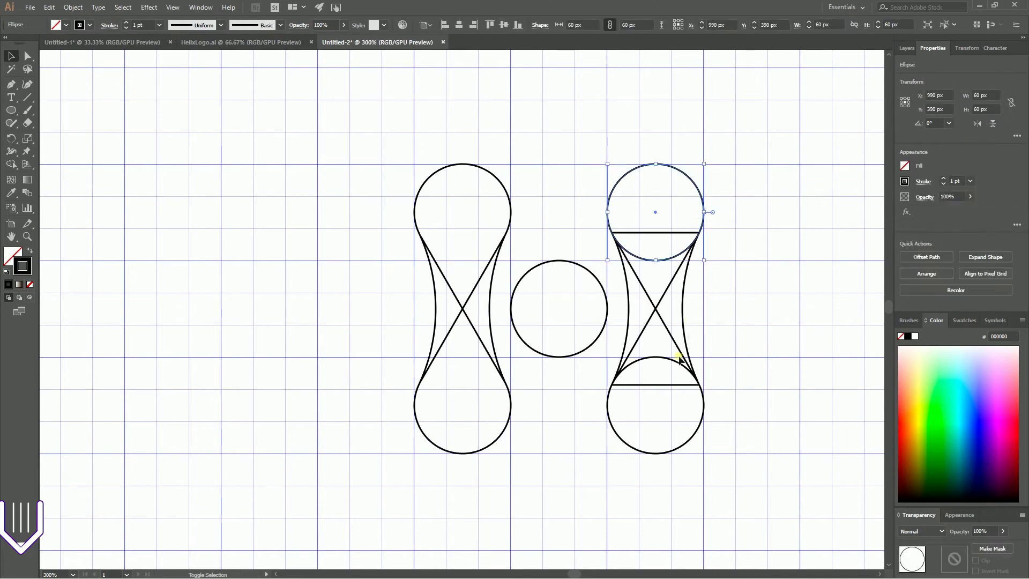
left_click(700, 424, "shift")
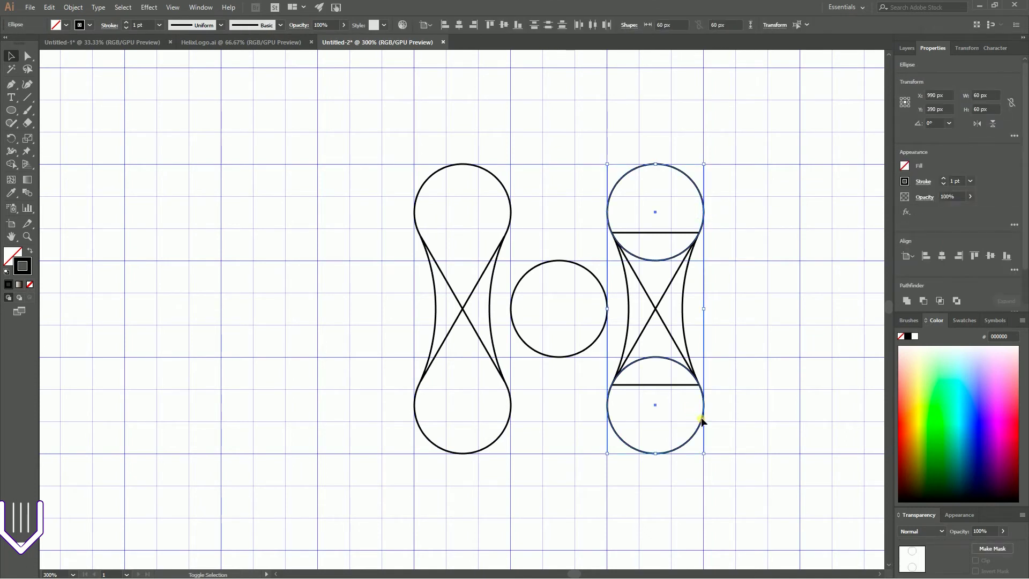
left_click(683, 315, "shift")
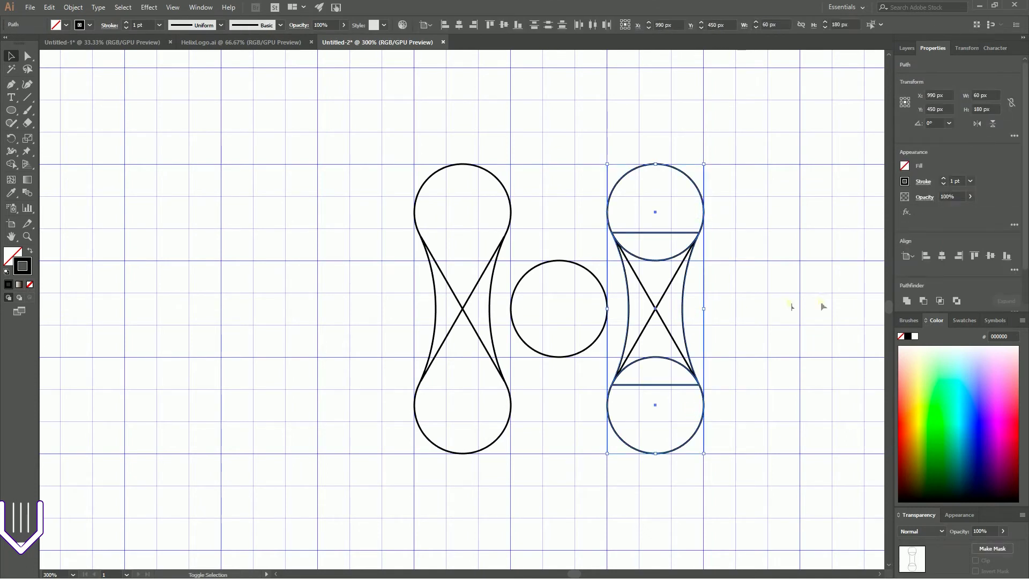
left_click(905, 303)
left_click(782, 243)
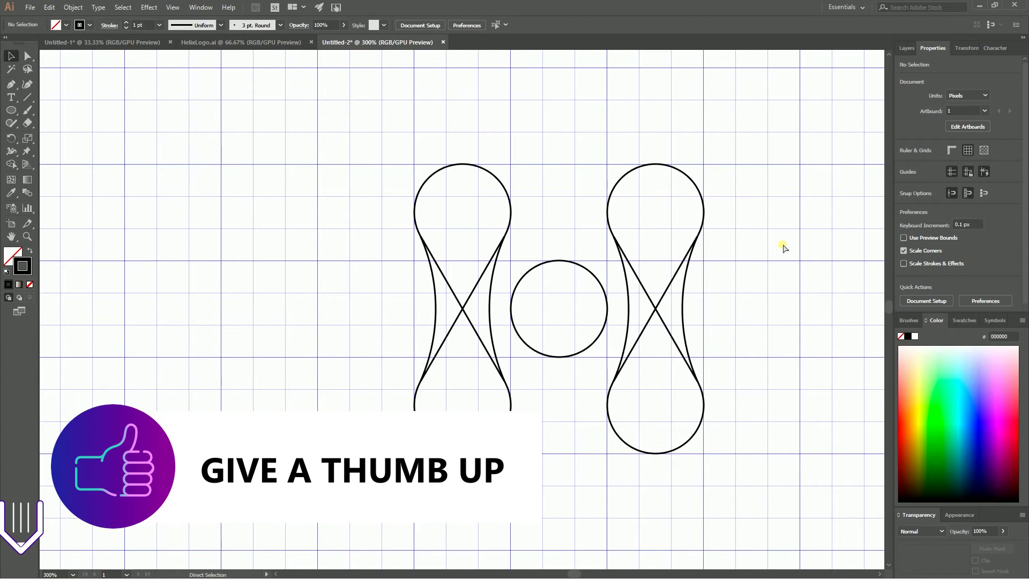
key("ctrl+minus")
key("ctrl+minus")
key("ctrl+minus")
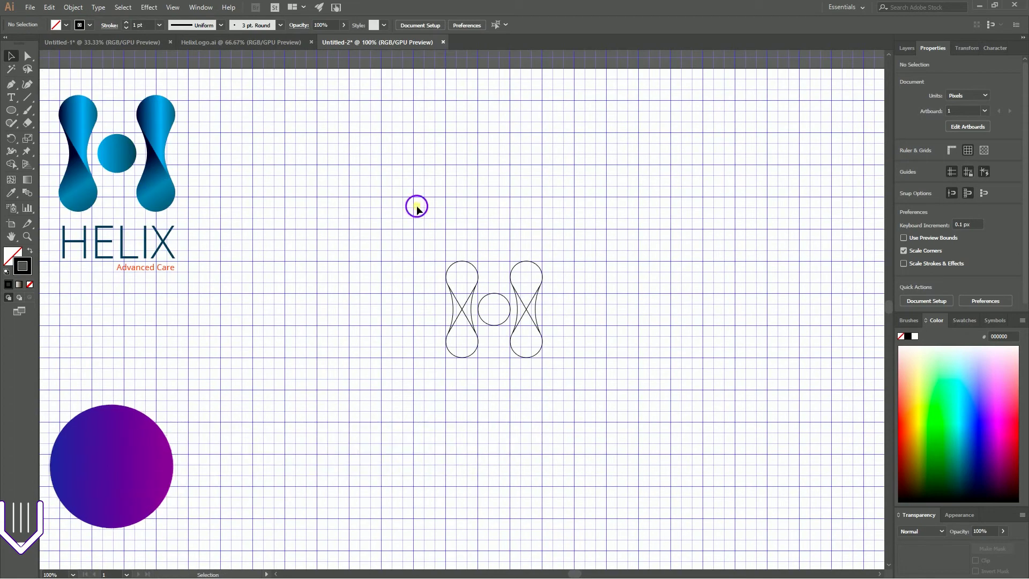
- With Shape Builder, merge the left figure's lenses into its bulbs so one diagonal remains
left_click_drag(416, 204, 470, 449)
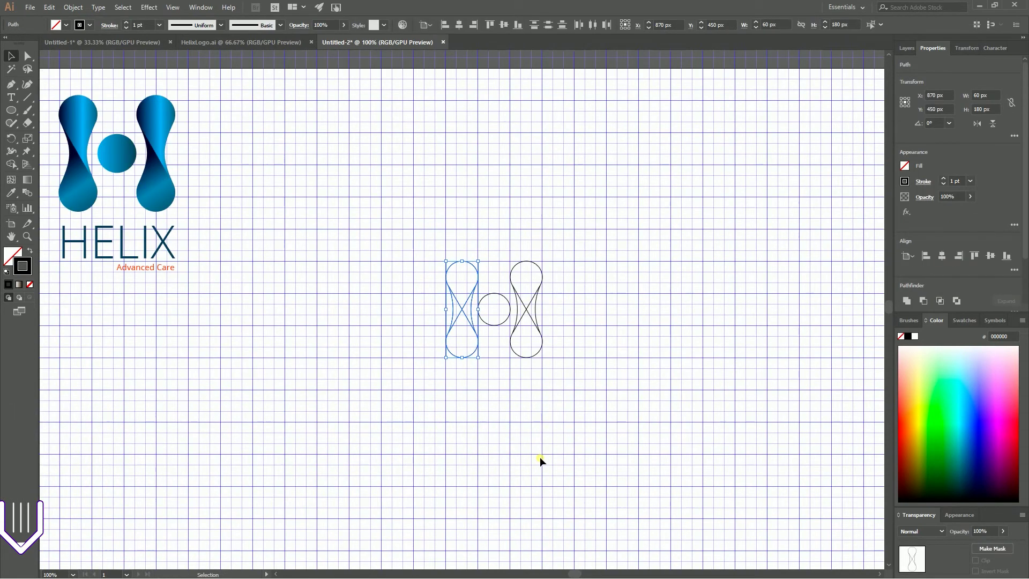
key("a")
key("ctrl+plus")
key("ctrl+plus")
key("ctrl+plus")
key("ctrl+plus")
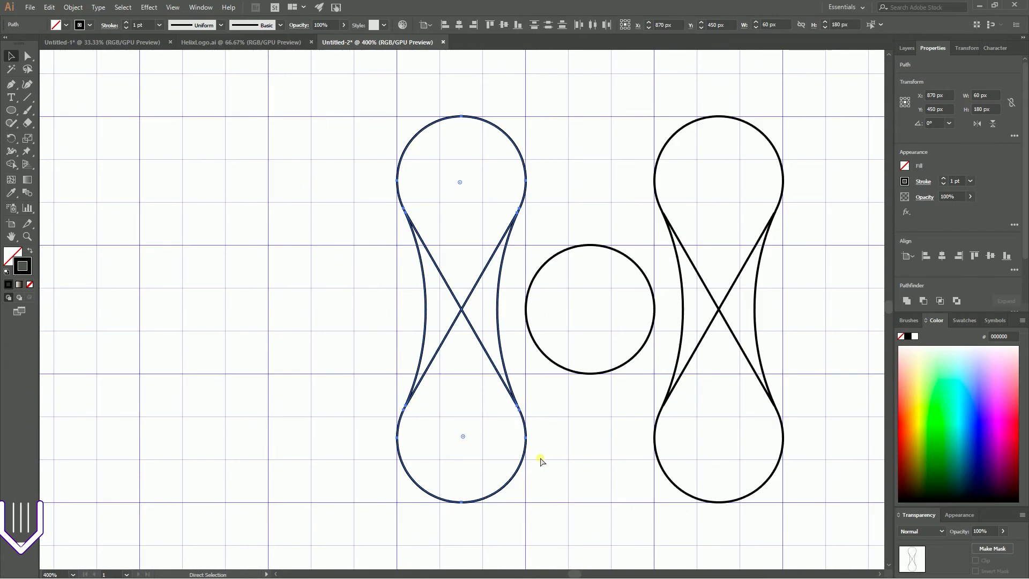
key("v")
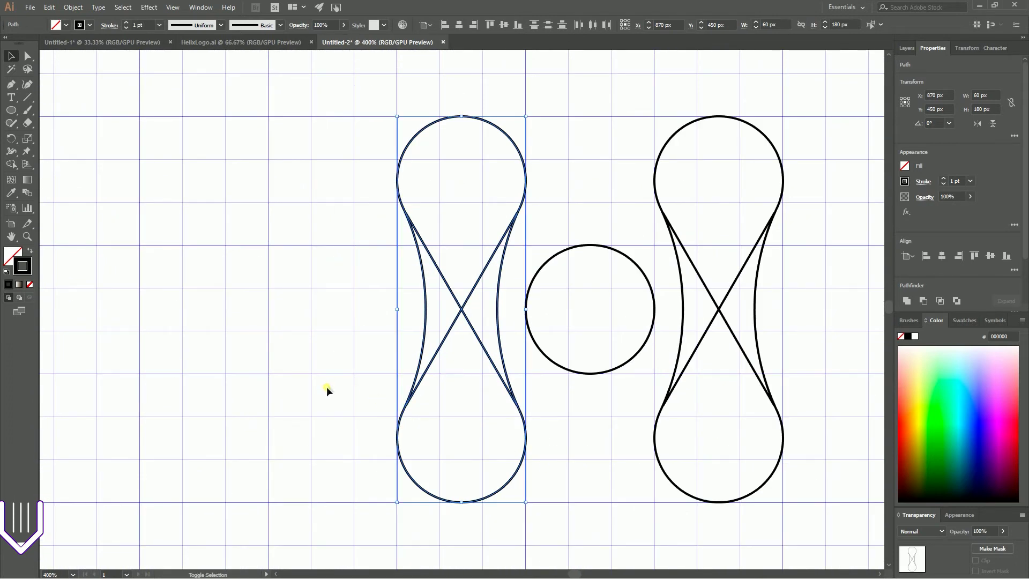
key("shift+m")
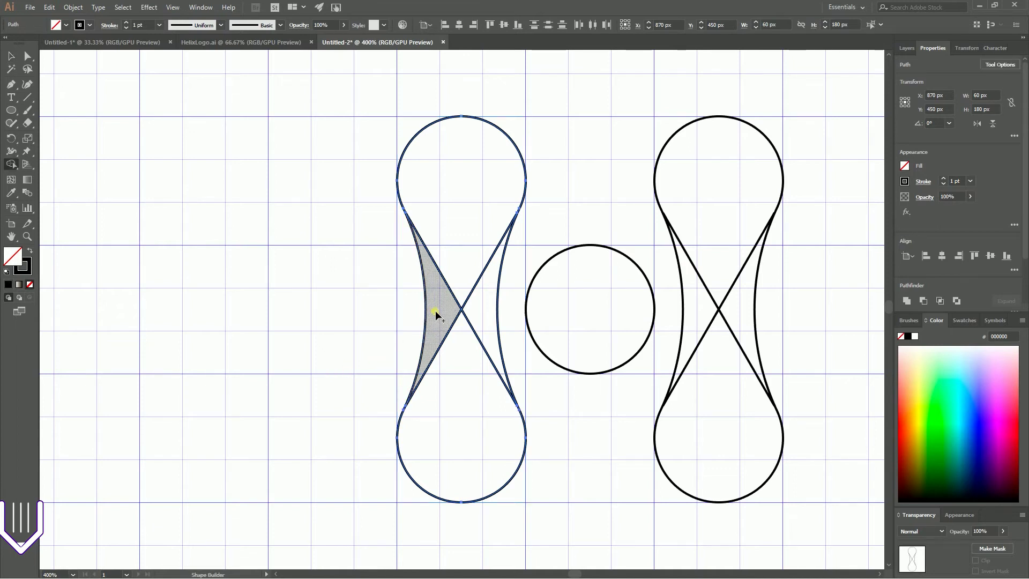
left_click_drag(437, 314, 480, 408)
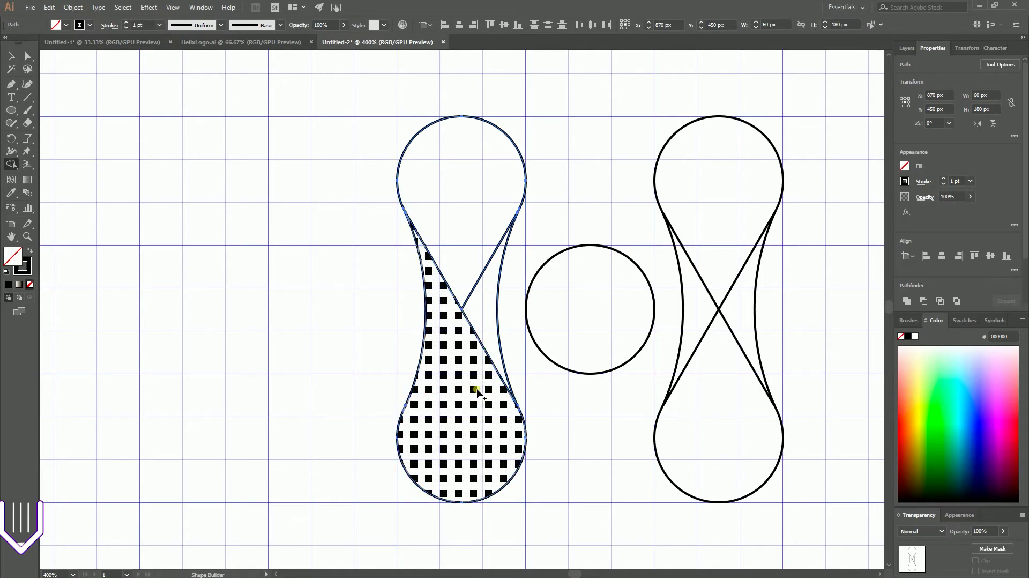
left_click_drag(429, 188, 479, 305)
- Join the right figure's top bulb and lens so it also keeps a single diagonal
left_click_drag(688, 308, 740, 431)
left_click(747, 247, "ctrl")
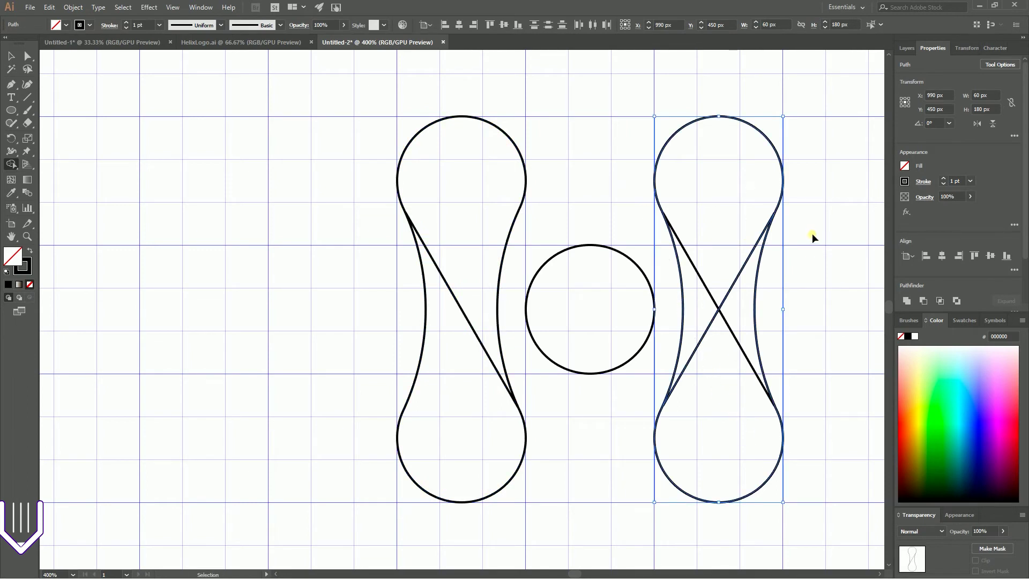
left_click(667, 421, "ctrl+shift")
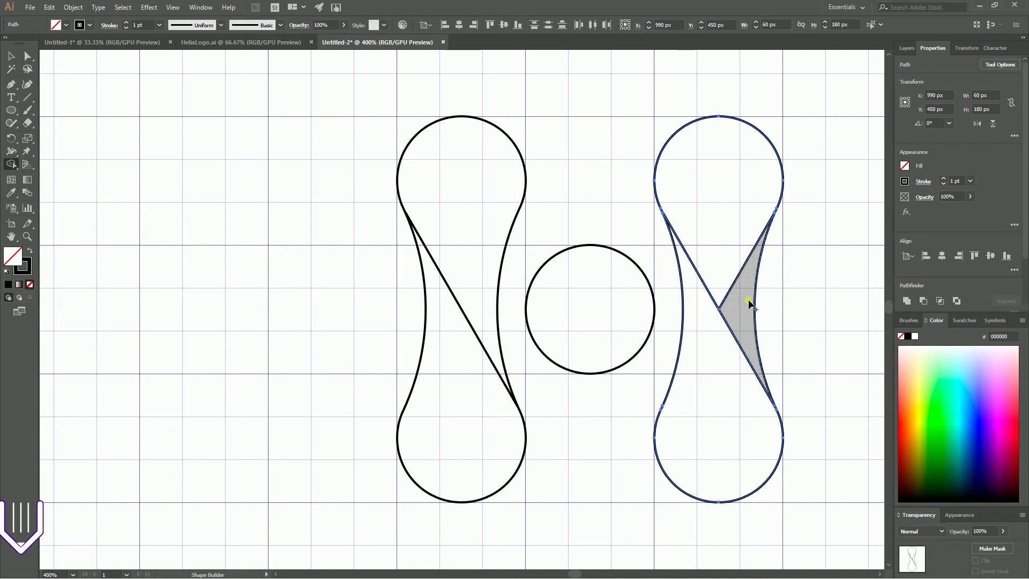
left_click(12, 56)
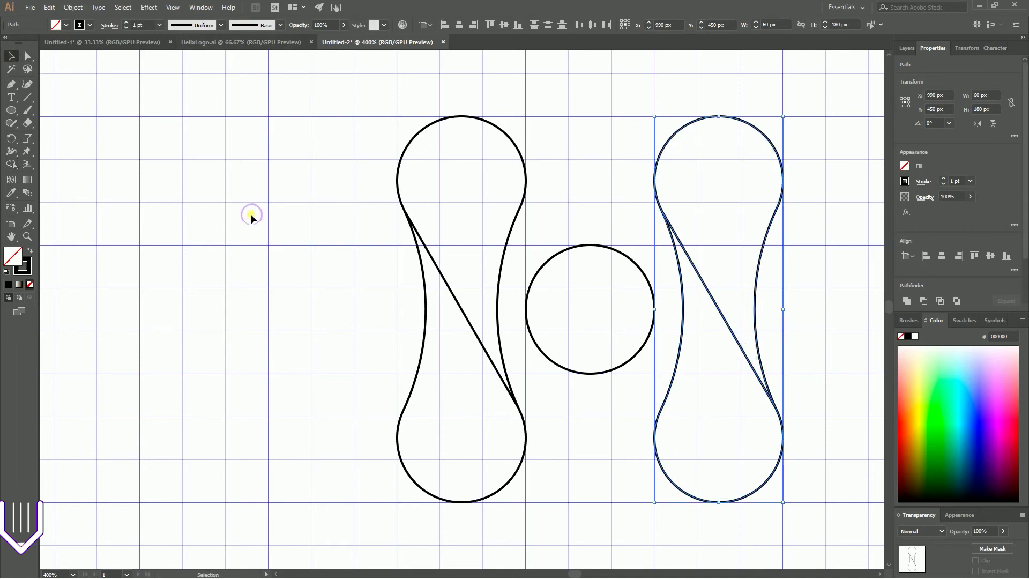
left_click(317, 237)
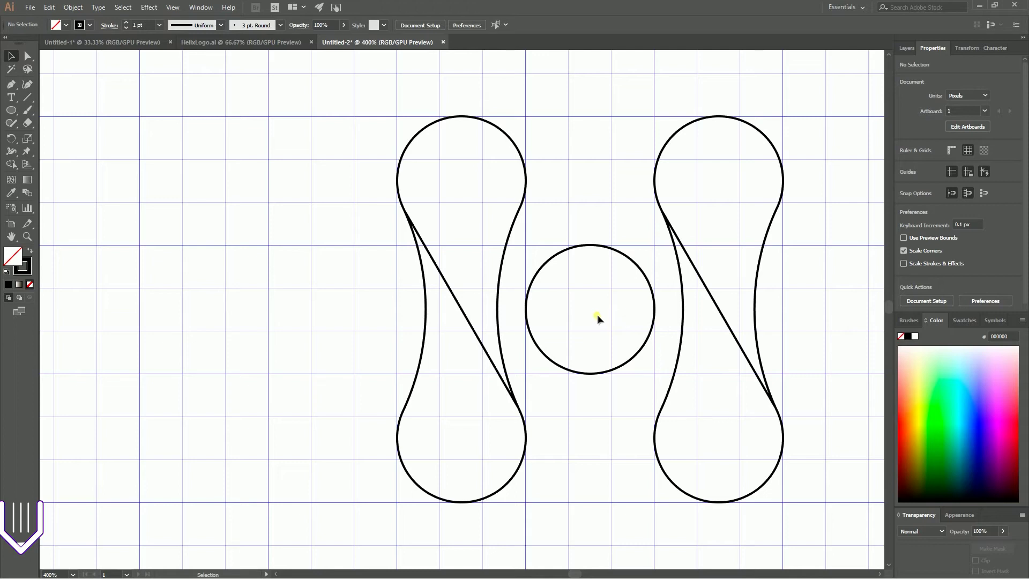
- Show the Gradient panel from the Window menu and move it aside
left_click(198, 9)
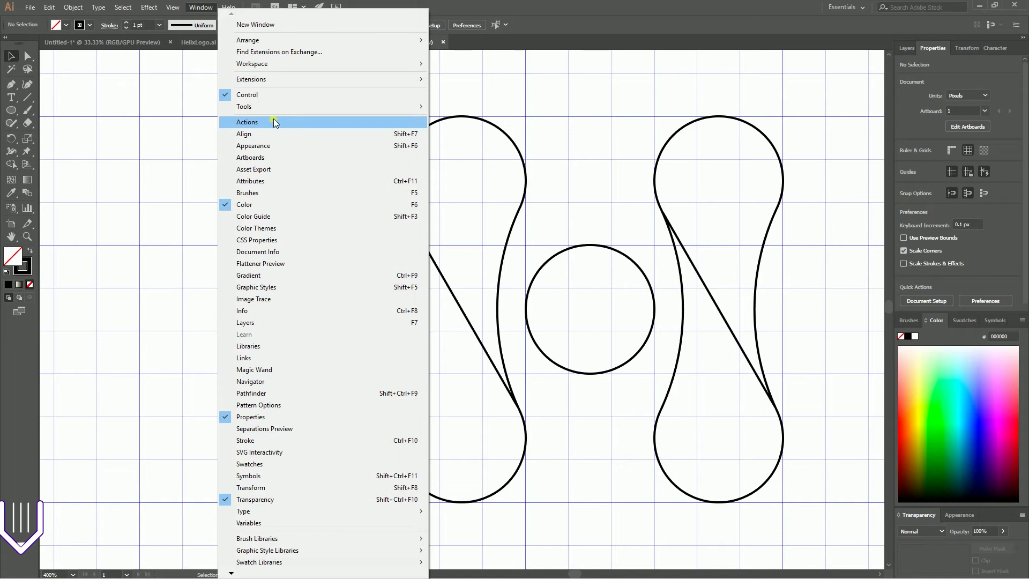
left_click(255, 275)
left_click_drag(750, 181, 253, 131)
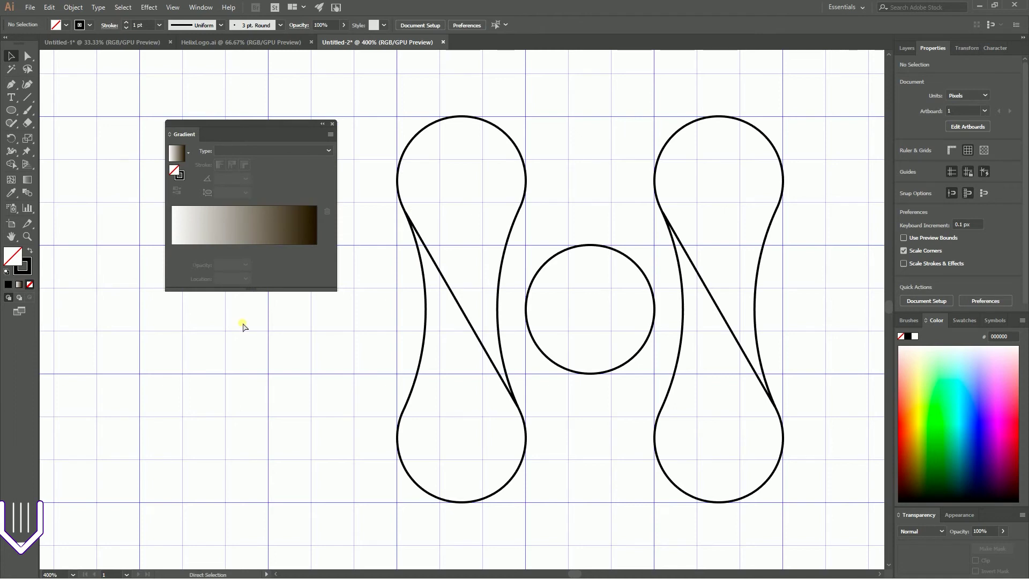
- Select all the artwork and zoom out to show the whole artboard
key("ctrl+minus")
left_click_drag(135, 117, 400, 184)
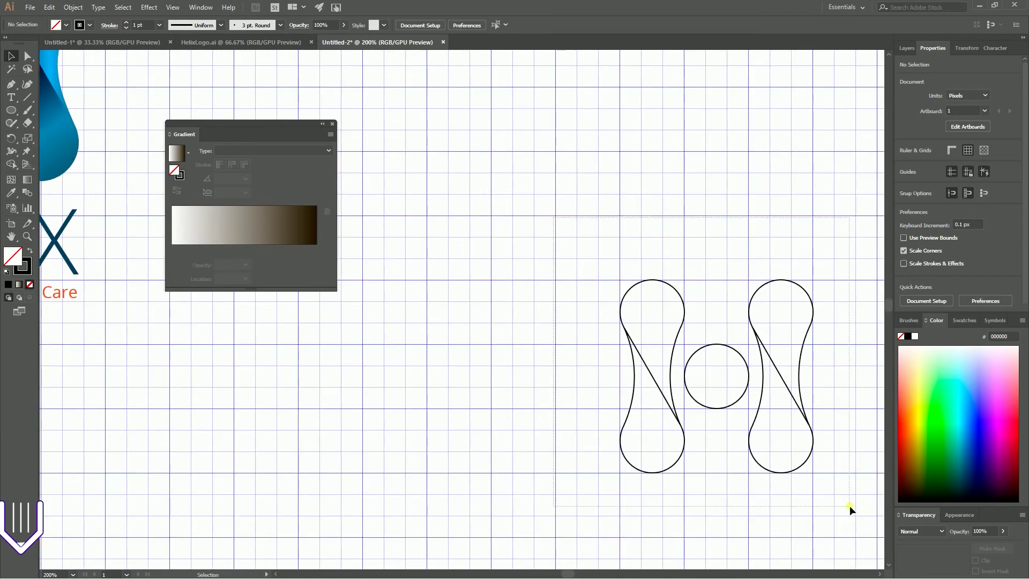
key("ctrl+a")
key("ctrl+minus")
key("ctrl+minus")
key("ctrl+minus")
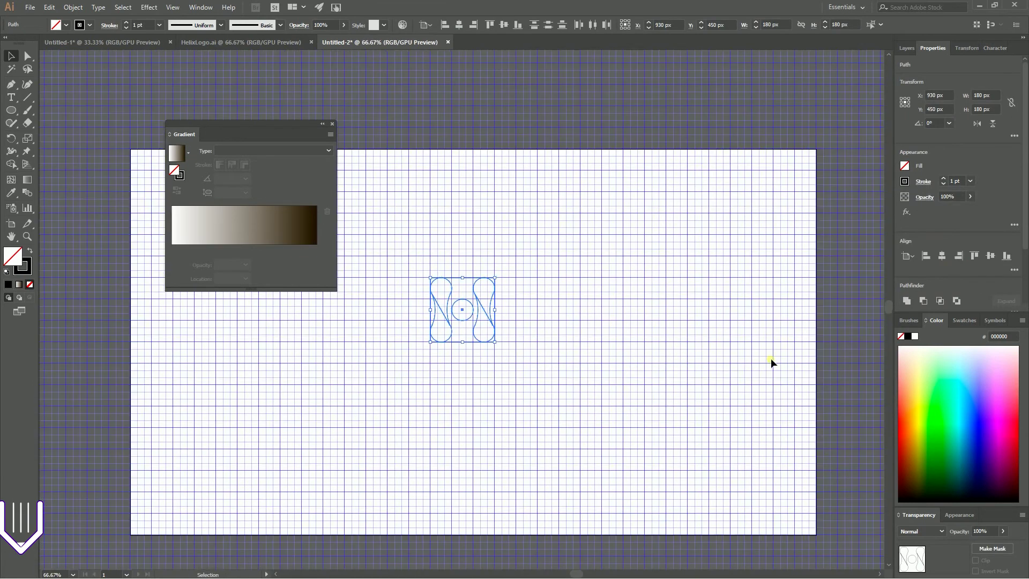
- Eyedrop the HELIX logo's blue gradient onto the left leg and the diagonal piece
left_click_drag(308, 134, 633, 218)
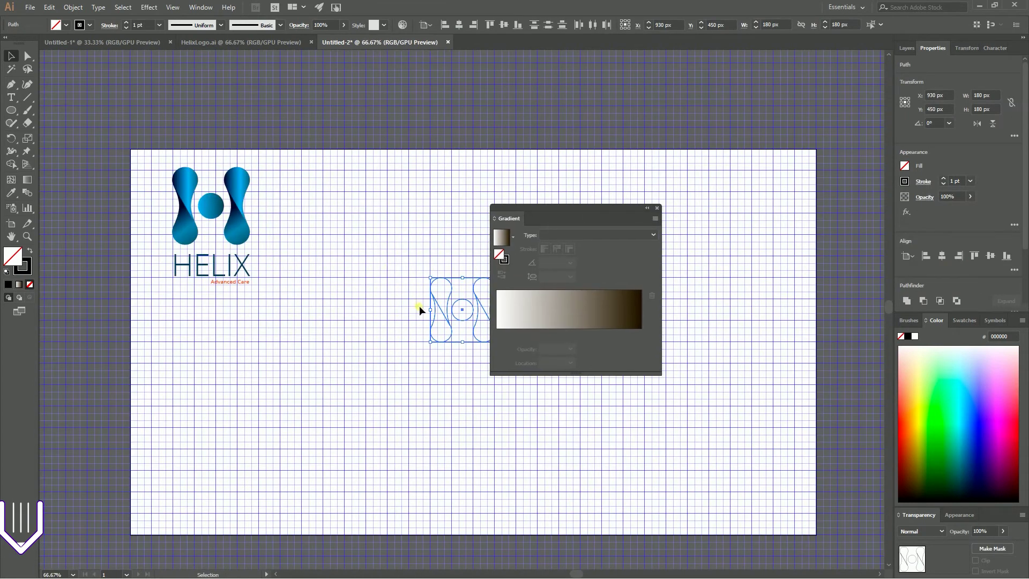
left_click(418, 335)
left_click(430, 335)
key("i")
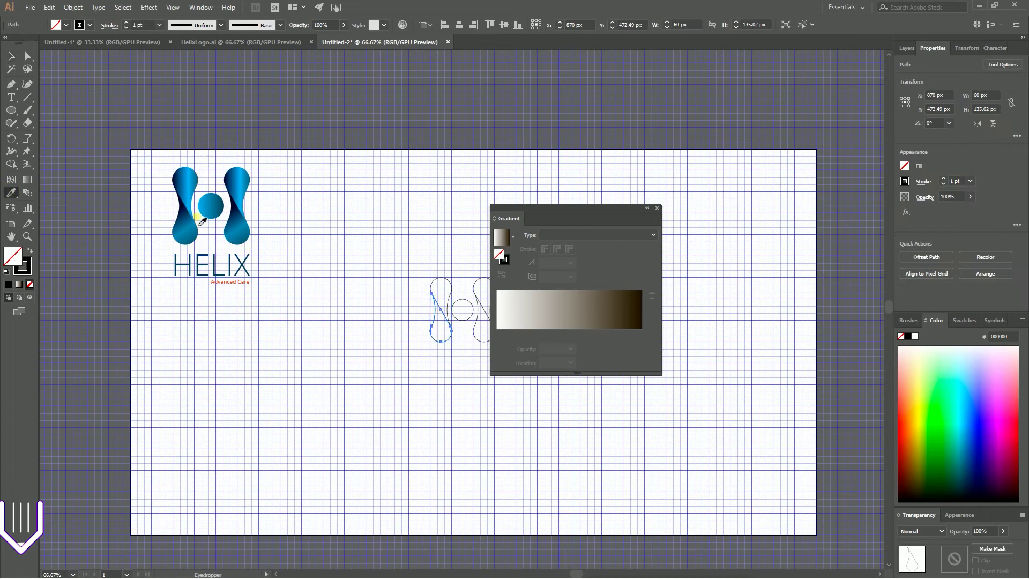
left_click(194, 235)
left_click(409, 352, "ctrl")
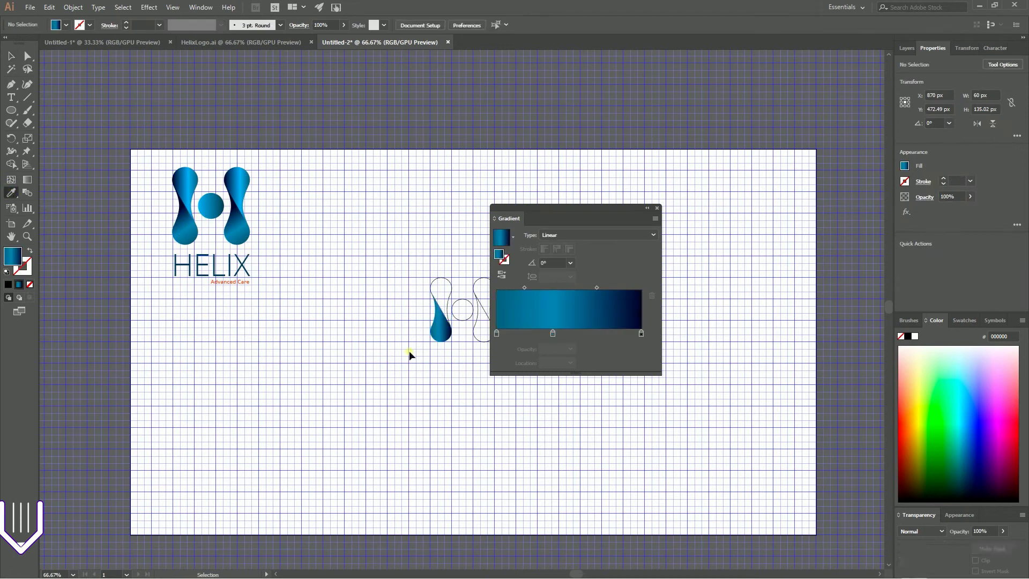
left_click(475, 339, "ctrl")
left_click(239, 231)
left_click(403, 333, "ctrl")
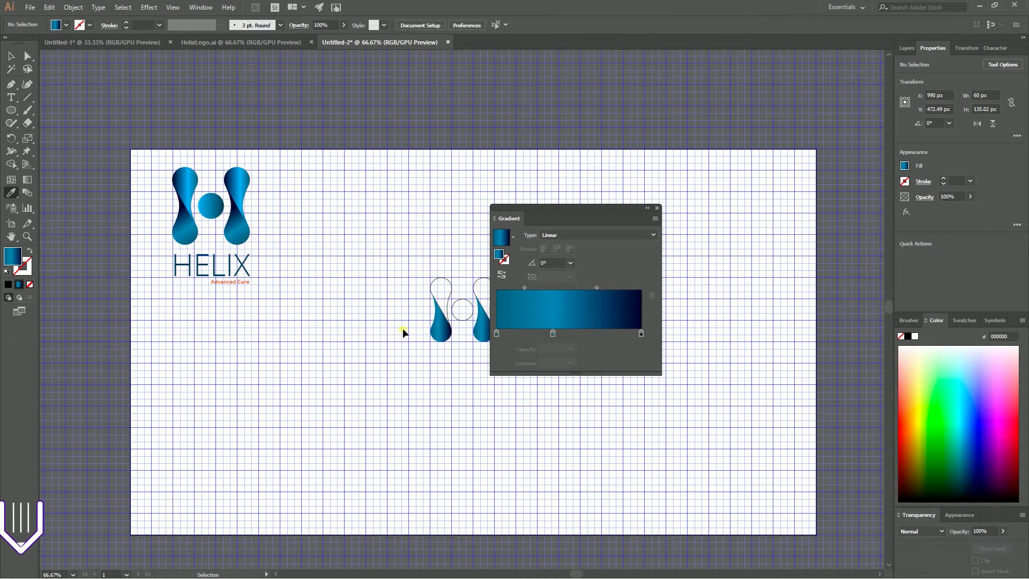
- Give both teardrop legs the logo's blue gradient, reversing the right leg's direction
left_click(449, 285, "ctrl")
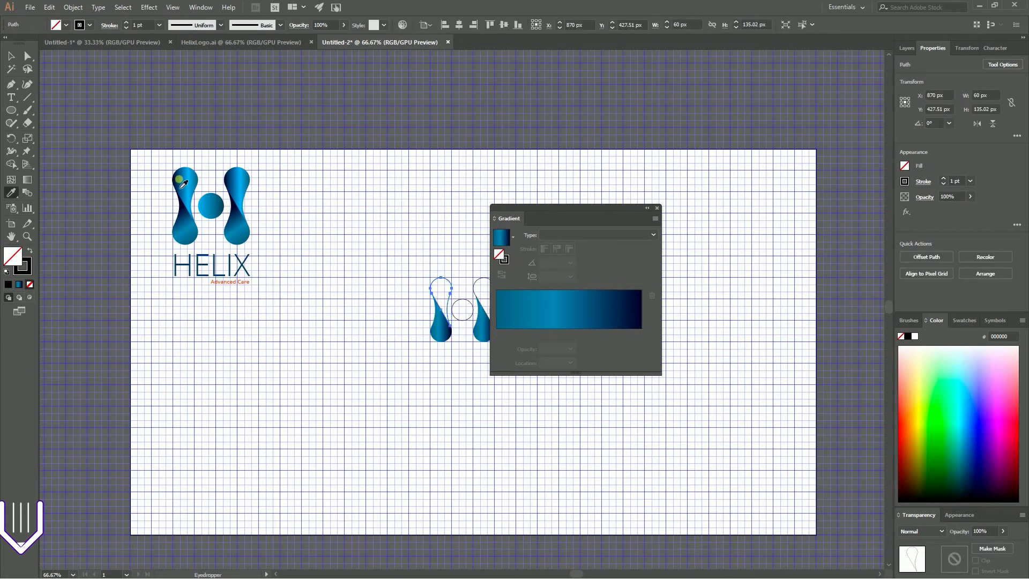
left_click(185, 179)
left_click(483, 278, "ctrl")
left_click(305, 195)
left_click(254, 184)
left_click(245, 182)
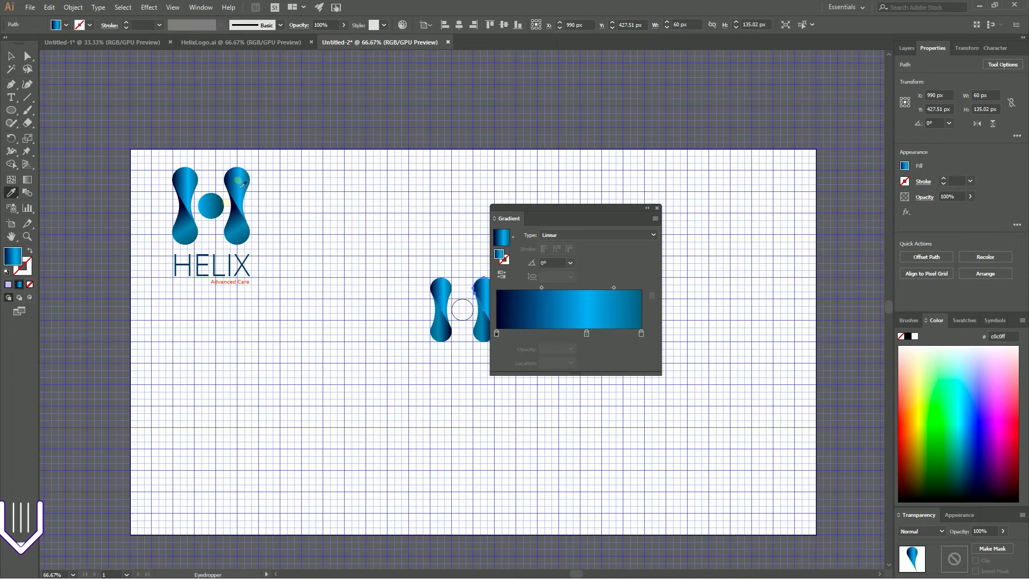
left_click(208, 204)
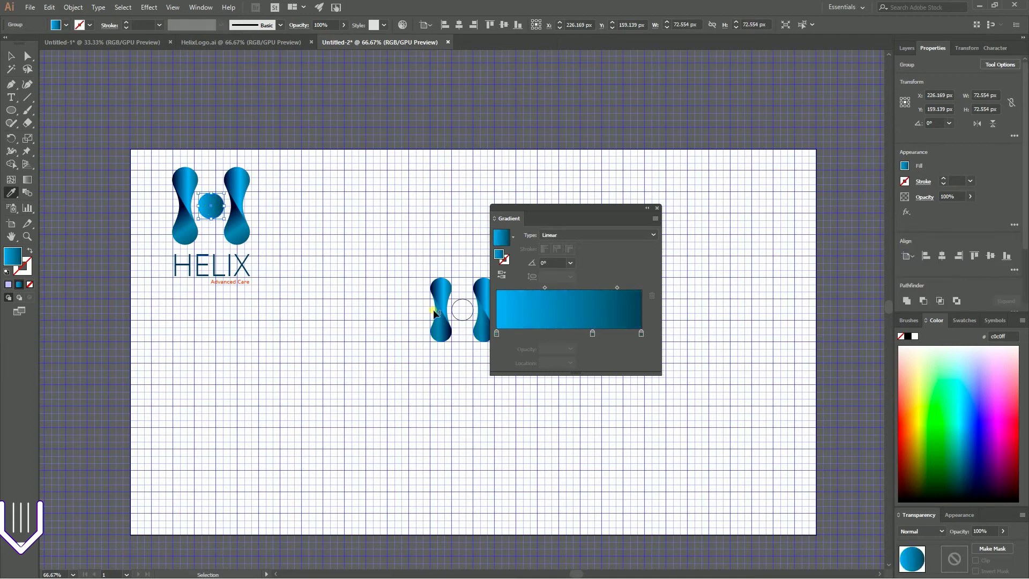
- Sample the blue gradient onto the middle circle, then deselect and move the Gradient panel aside
left_click(461, 319, "ctrl")
left_click(237, 246)
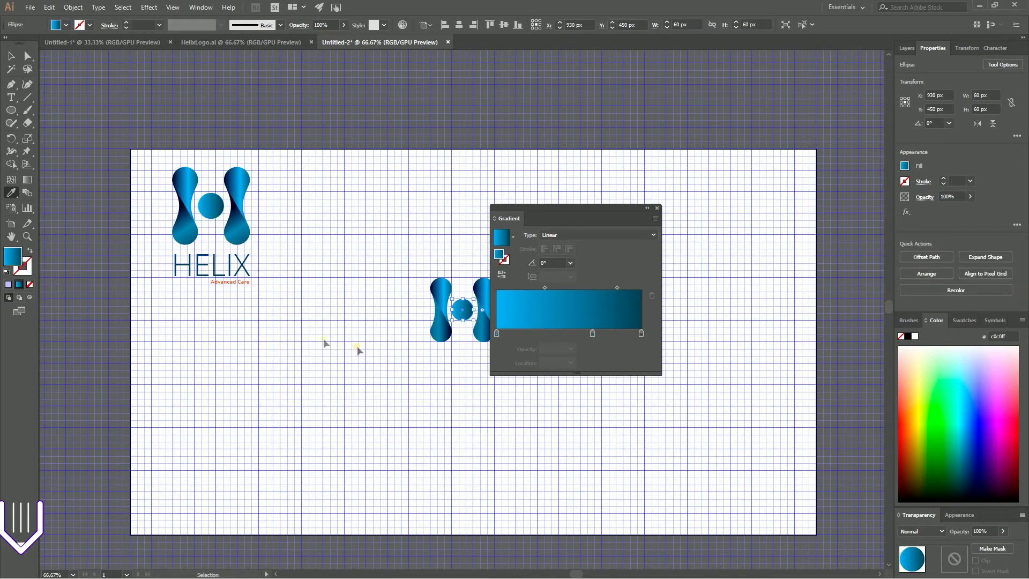
left_click(265, 310, "ctrl")
key("v")
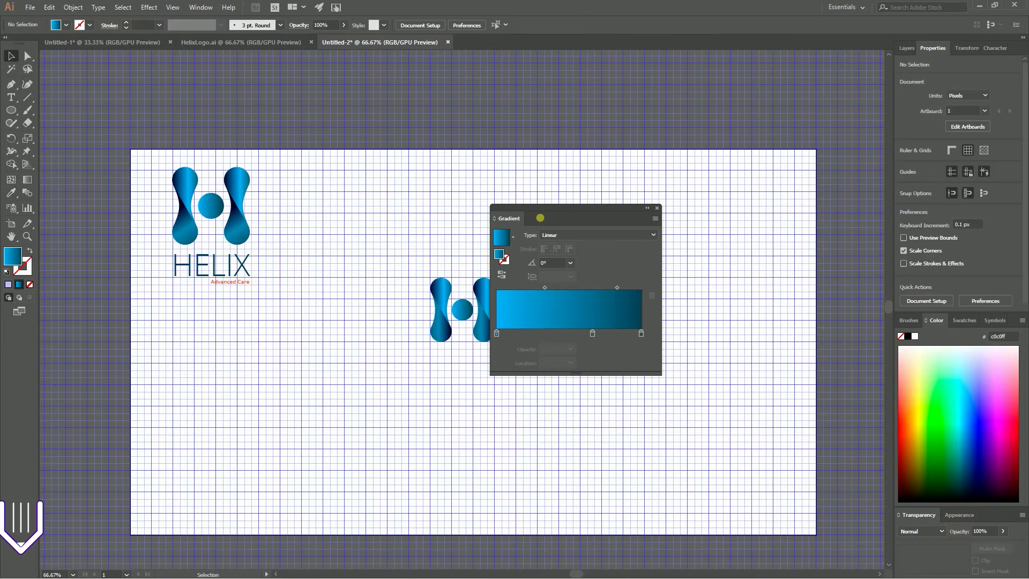
left_click_drag(544, 215, 633, 216)
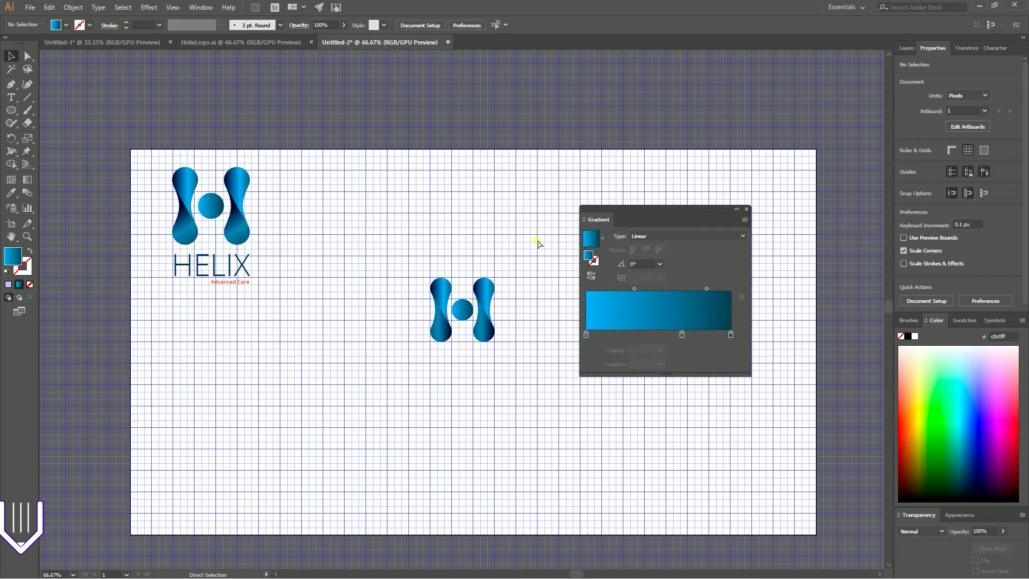
key("ctrl+equal")
key("ctrl+equal")
key("ctrl+equal")
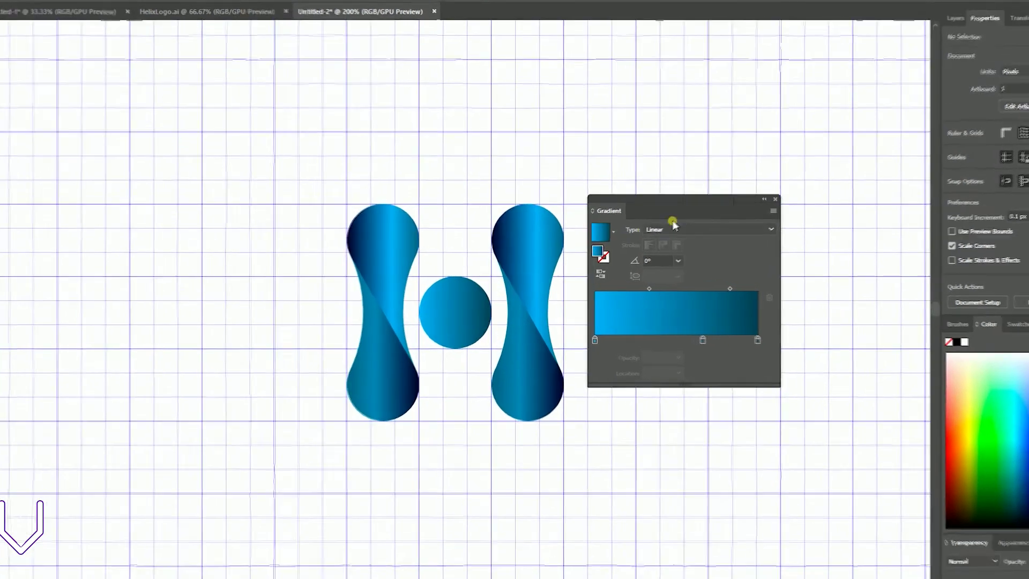
- Redraw the right leg's lower gradient diagonally with the Gradient tool
left_click(552, 377)
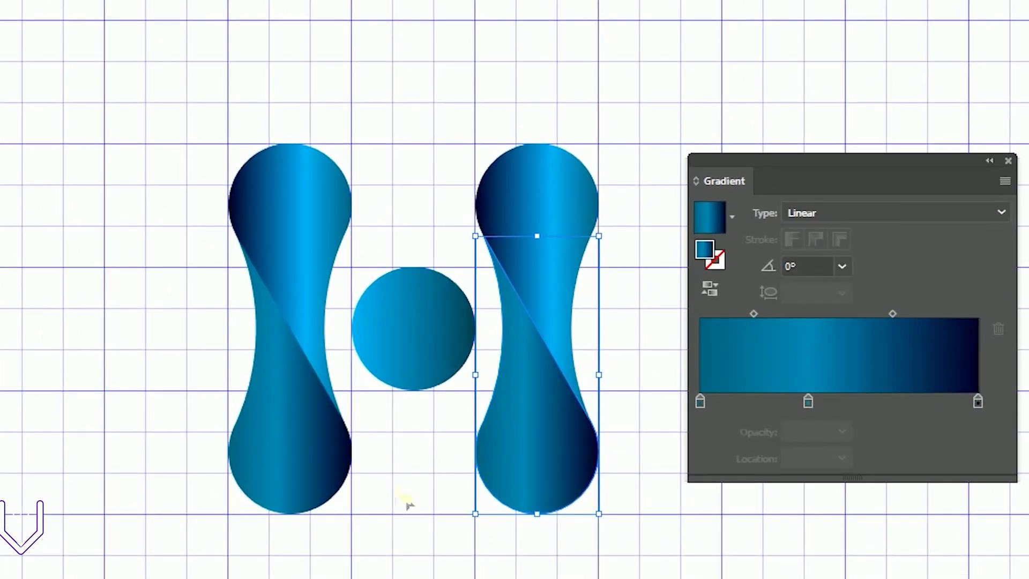
key("g")
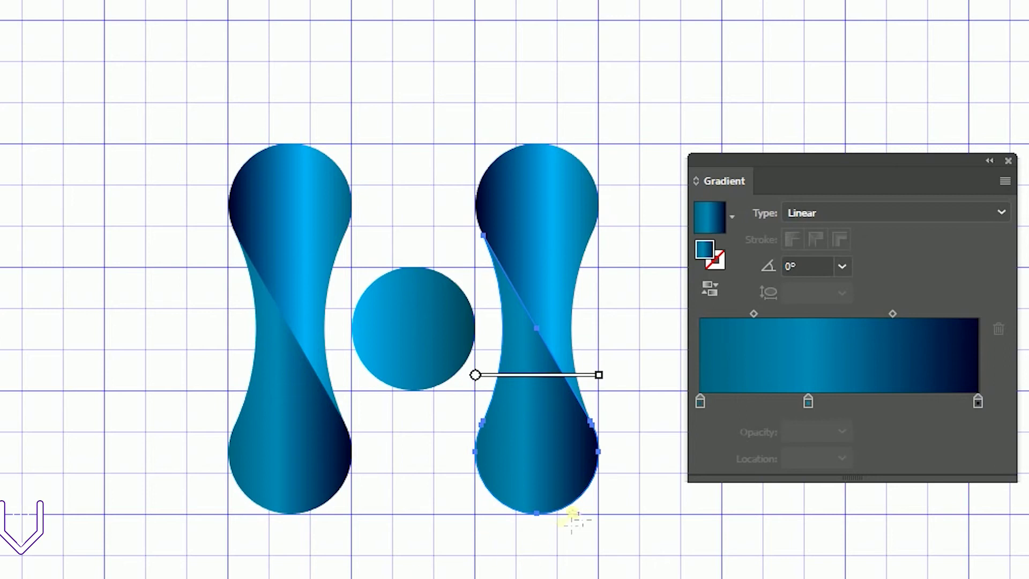
left_click_drag(583, 492, 501, 307)
key("v")
left_click(479, 575)
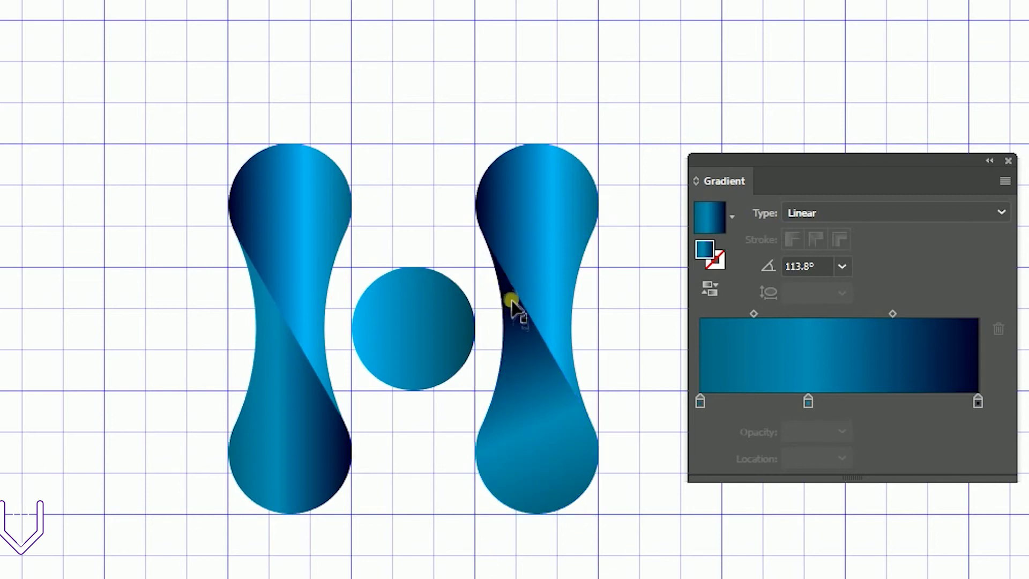
- Run the left leg's lower gradient diagonally up-left, undoing an accidental move first
key("g")
left_click_drag(563, 218, 603, 100)
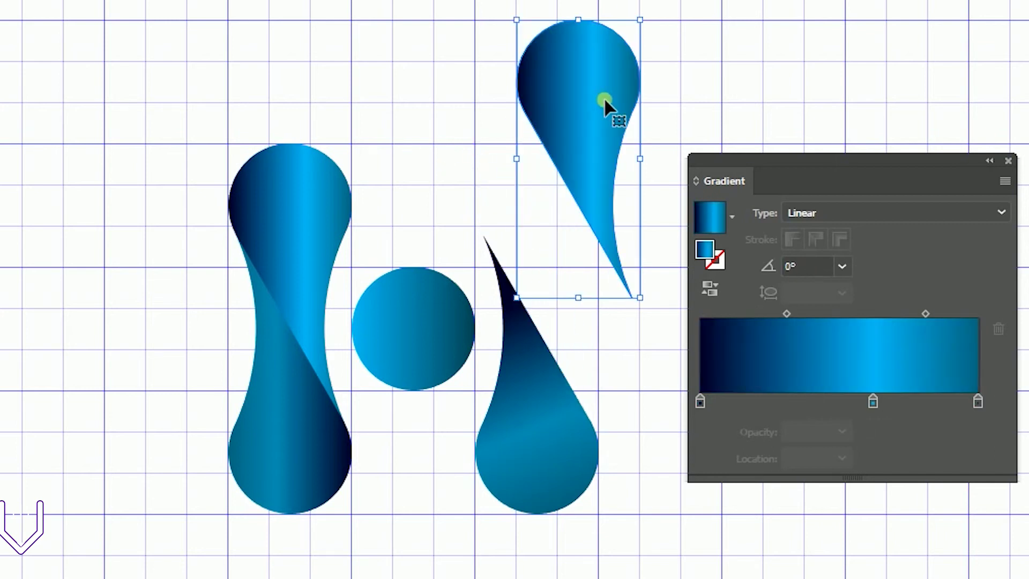
key("ctrl+z")
left_click(321, 453)
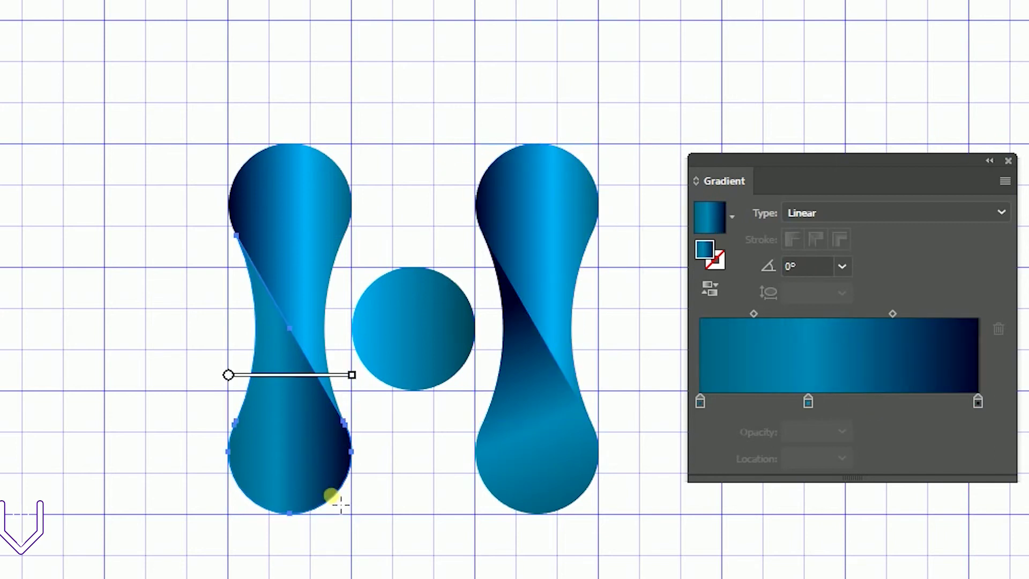
left_click_drag(323, 503, 252, 302)
left_click(362, 550)
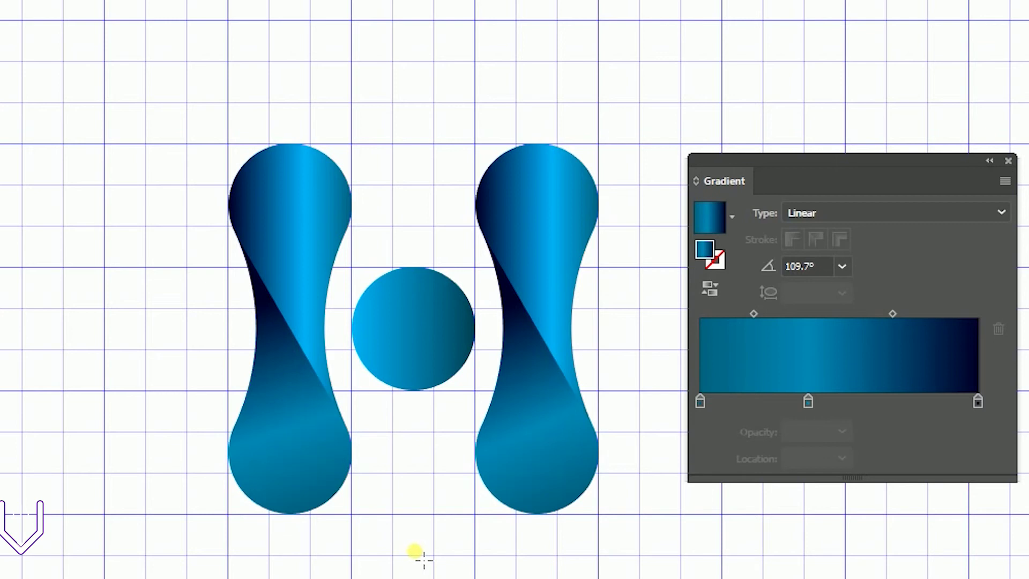
left_click(551, 436)
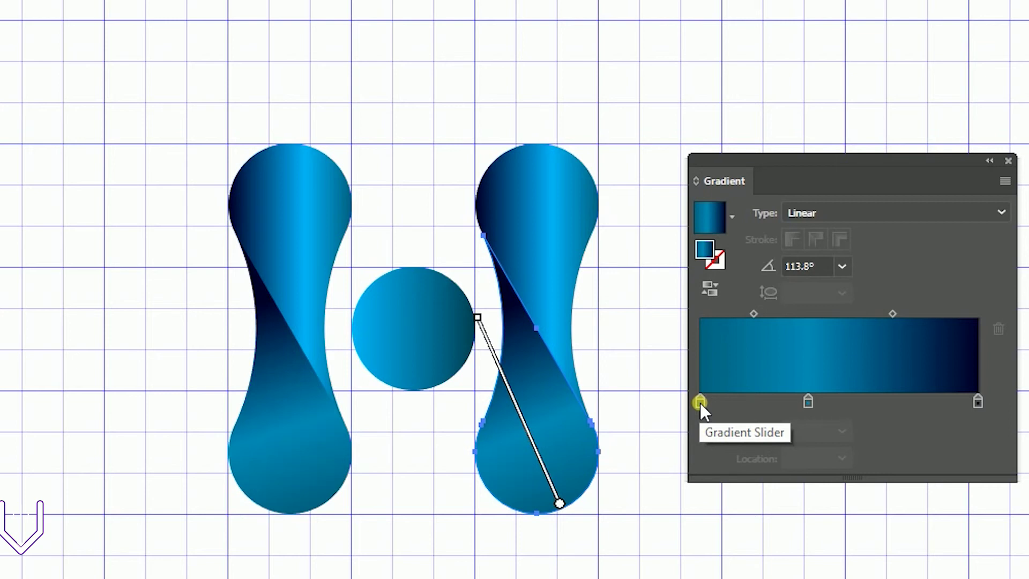
left_click(807, 401)
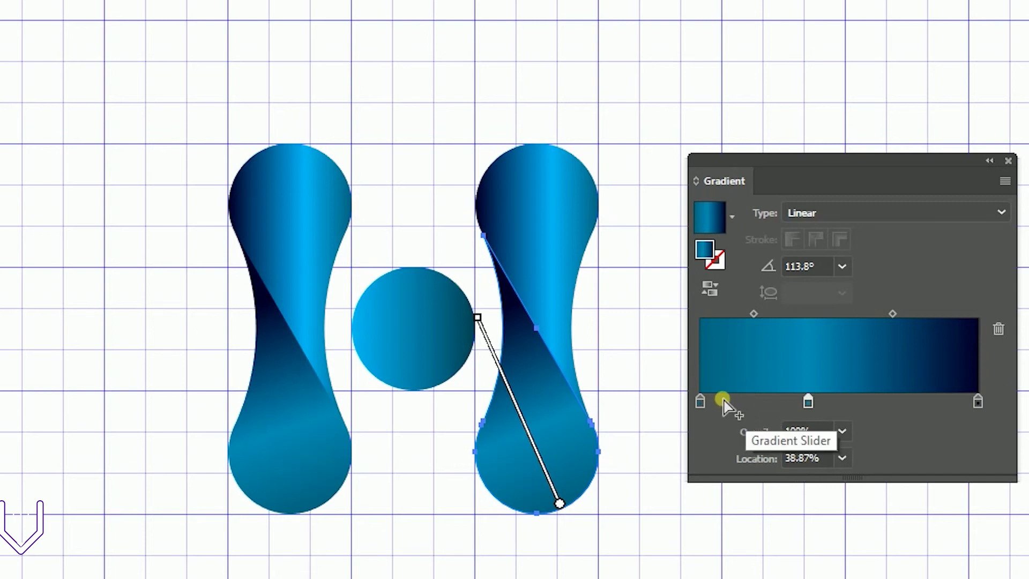
double_click(700, 403)
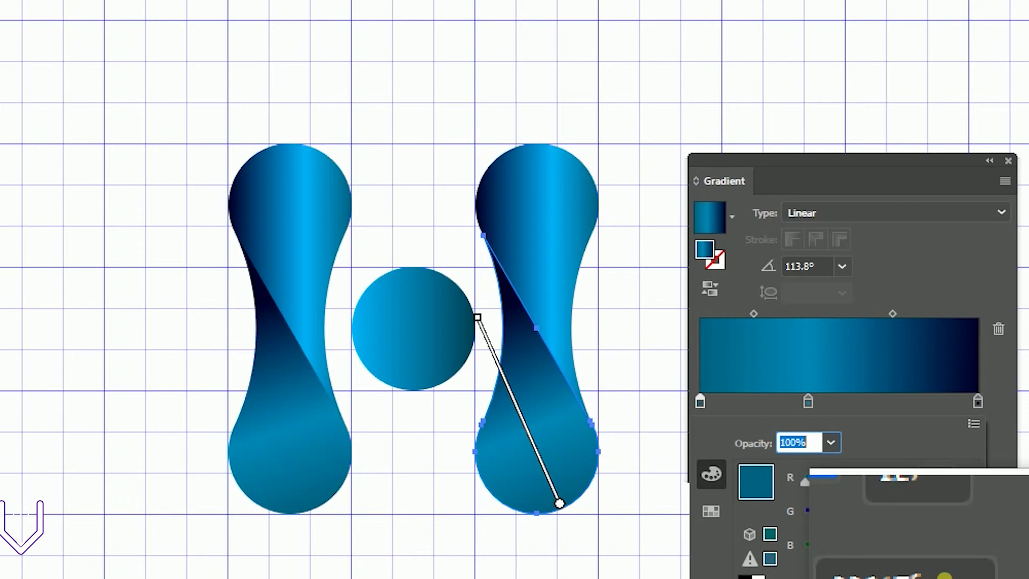
left_click(807, 401)
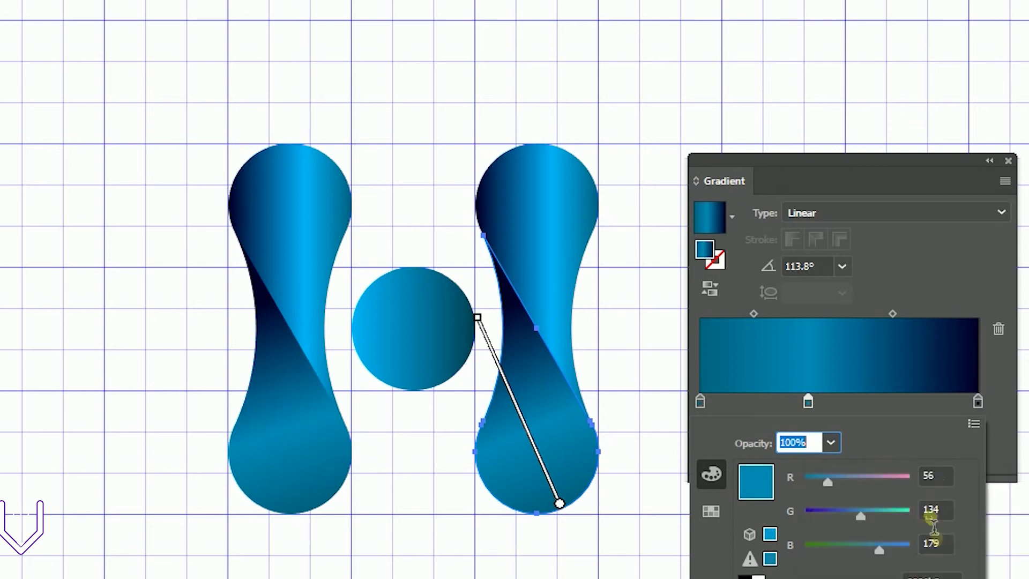
left_click(976, 405)
double_click(976, 403)
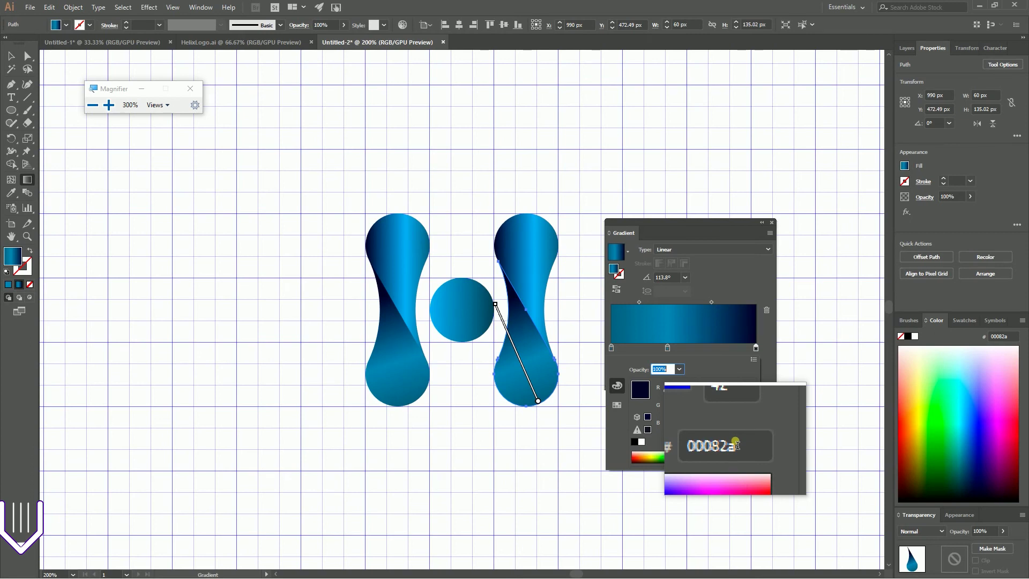
key("super+Escape")
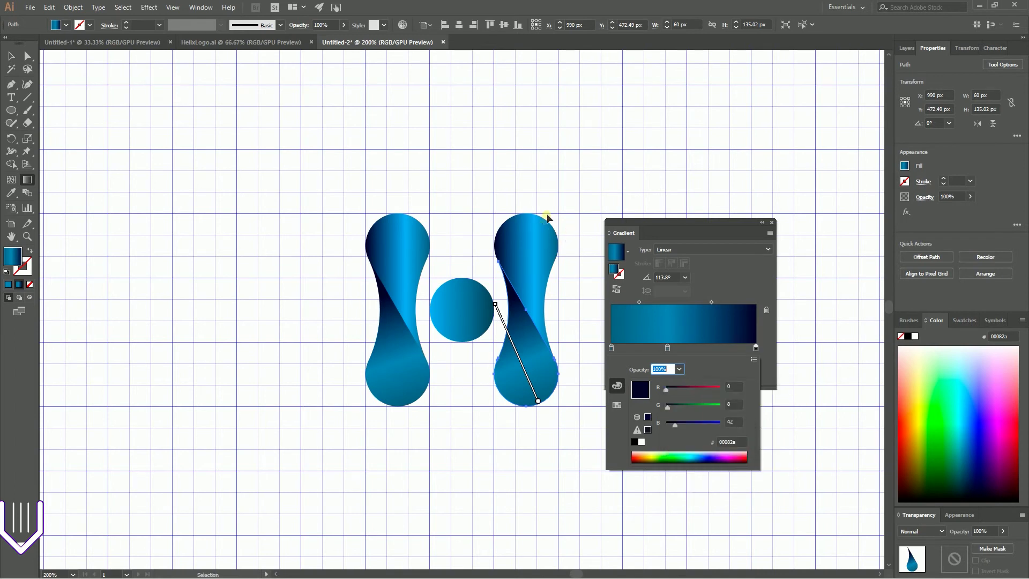
key("Escape")
key("v")
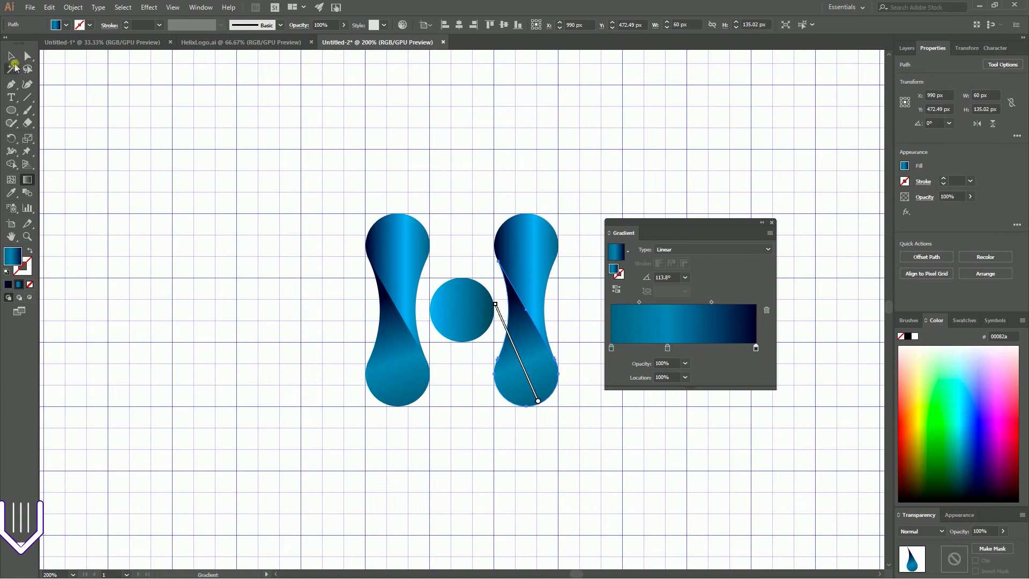
- Select the right leg's upper shape and inspect its left gradient stop's hex colour
left_click(574, 471)
key("i")
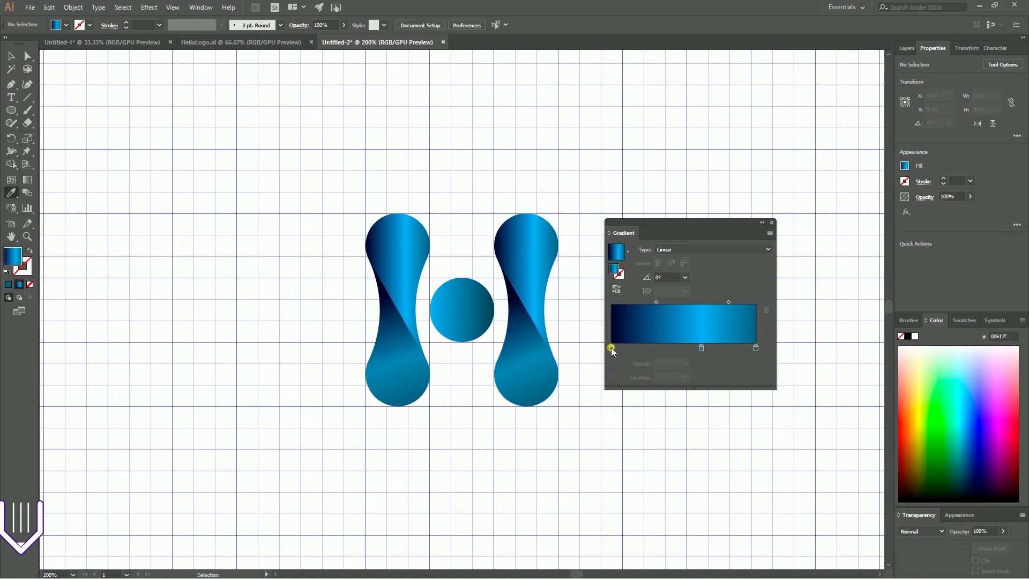
left_click(541, 239, "ctrl")
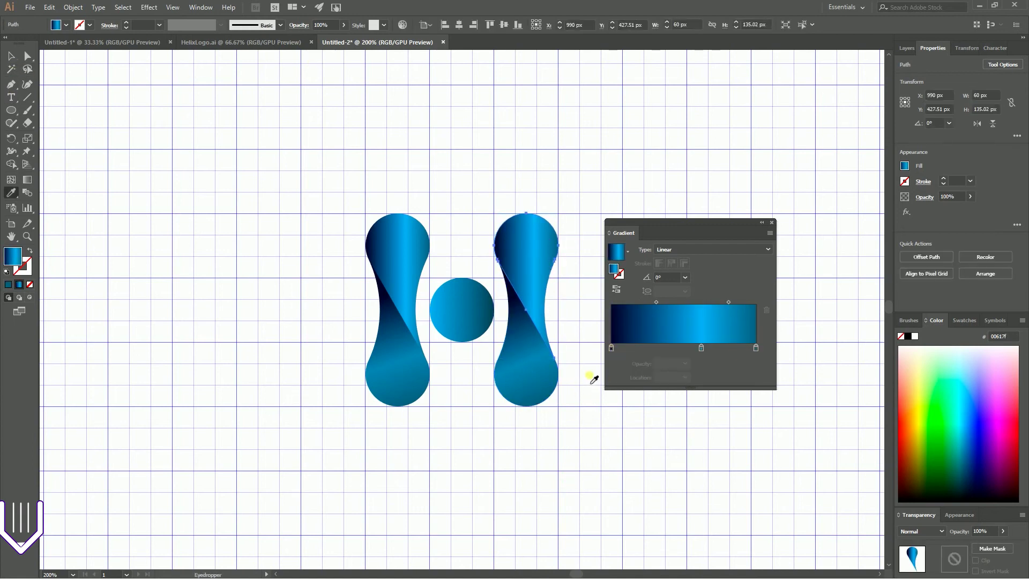
double_click(611, 348)
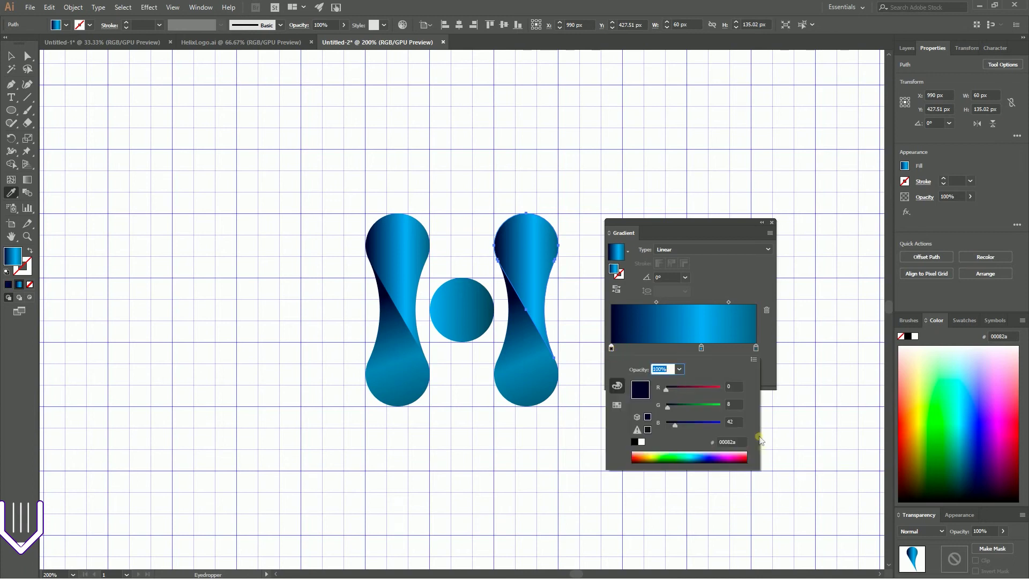
left_click(720, 442)
key("super+plus")
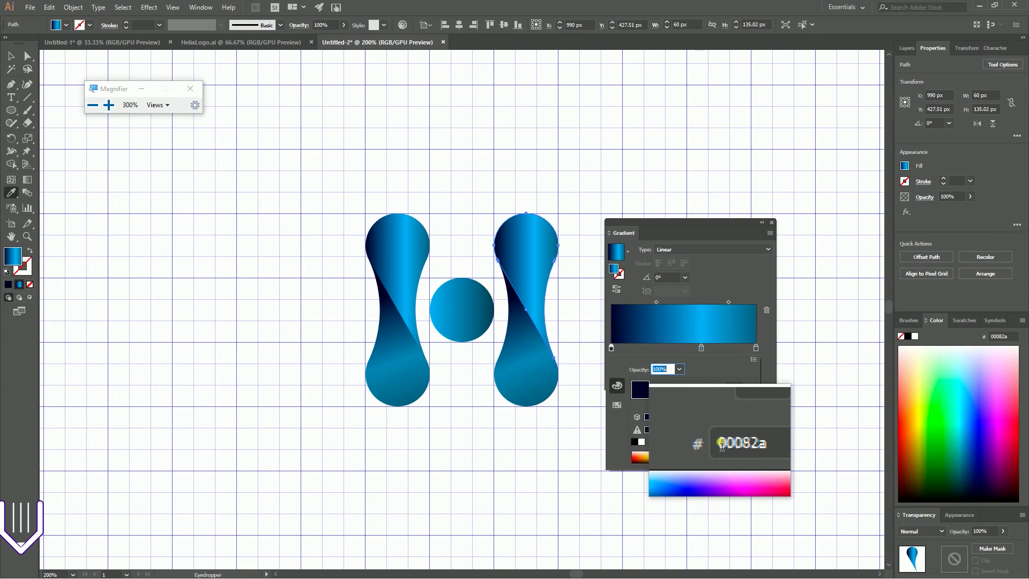
key("super+Escape")
- Check the middle #2caff5 stop and make the right end stop dark teal 00617f
left_click(701, 349)
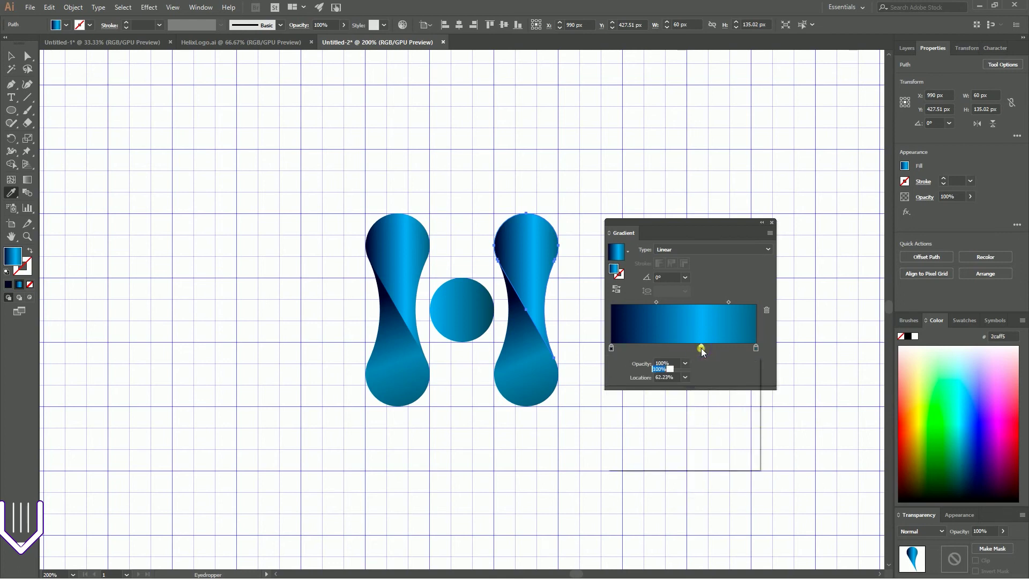
left_click(732, 442)
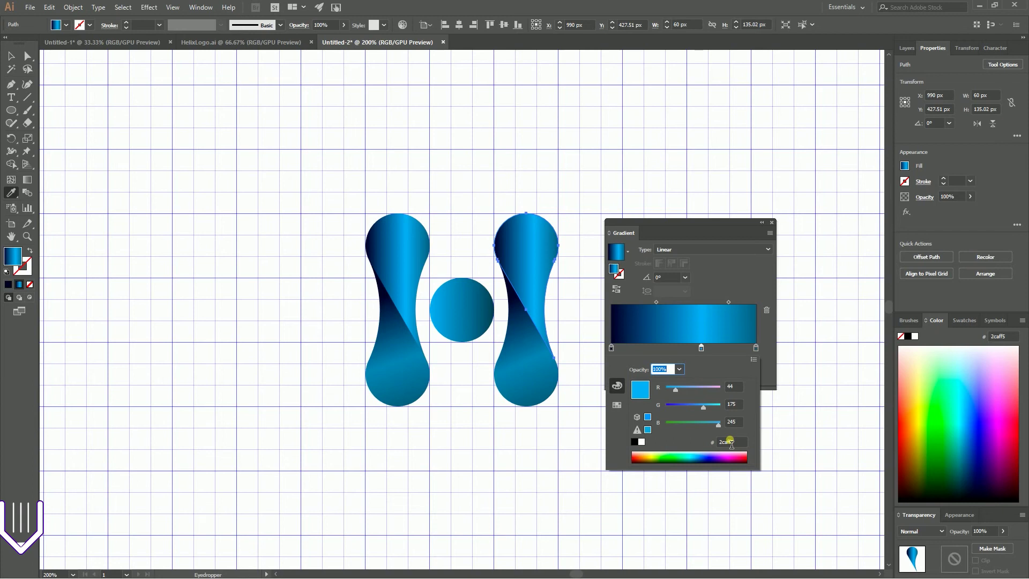
key("super+plus")
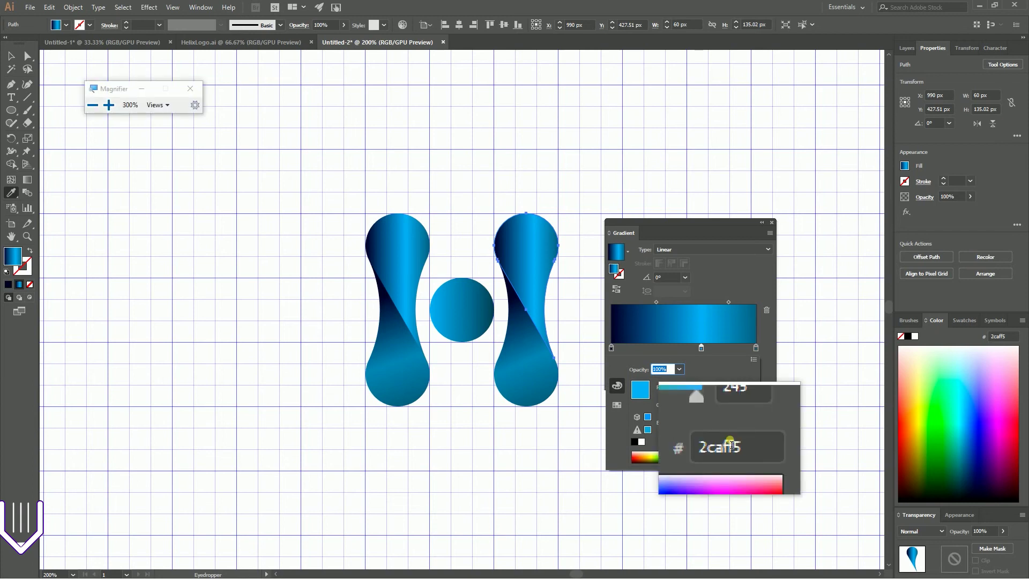
key("super+Escape")
left_click(756, 347)
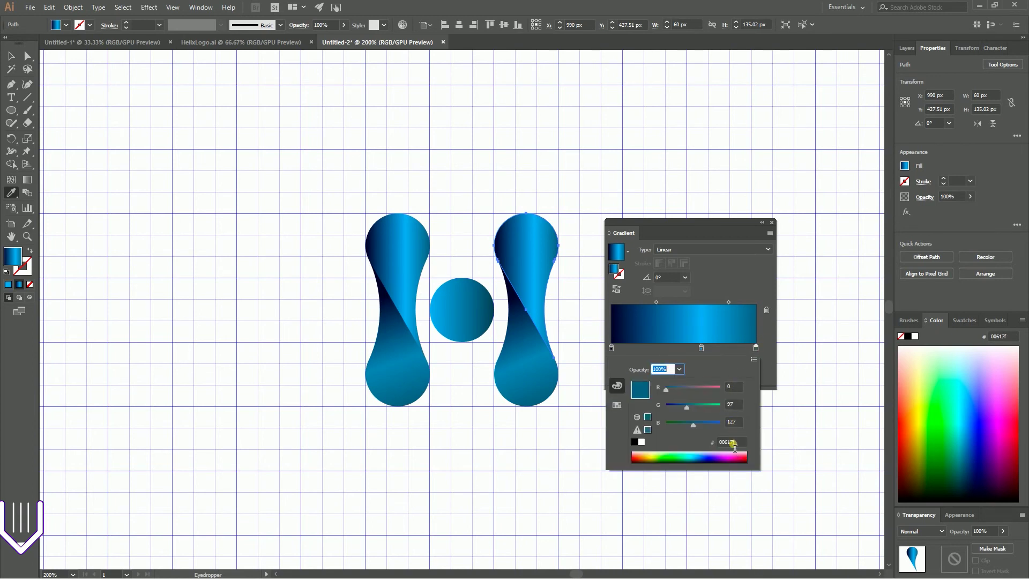
key("super+plus")
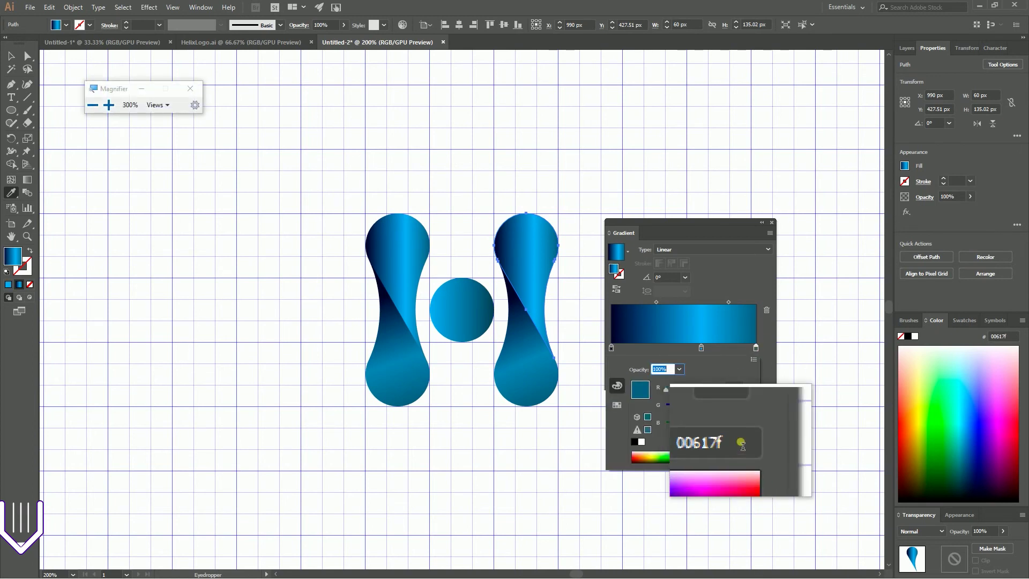
key("super+Escape")
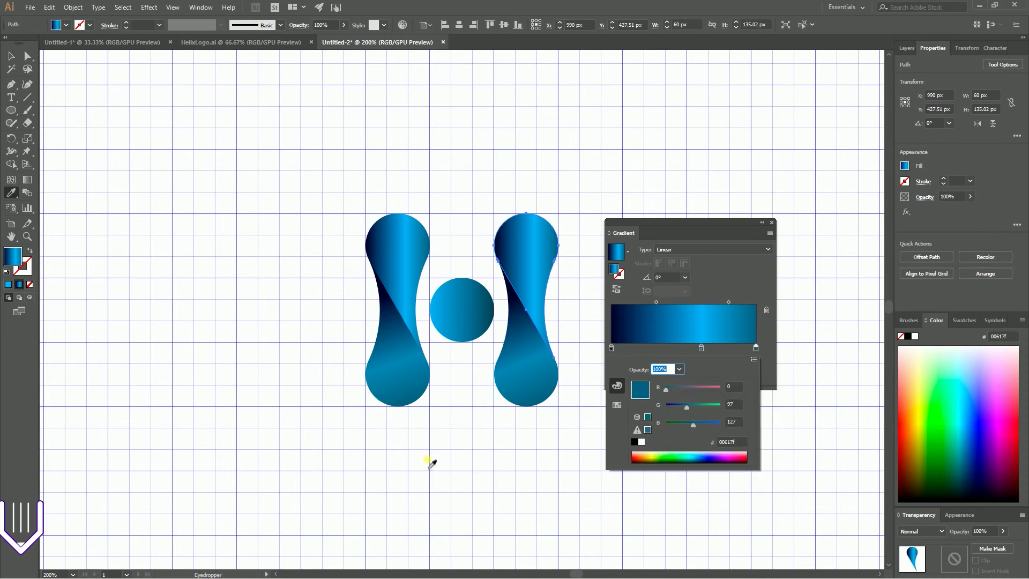
left_click(12, 58)
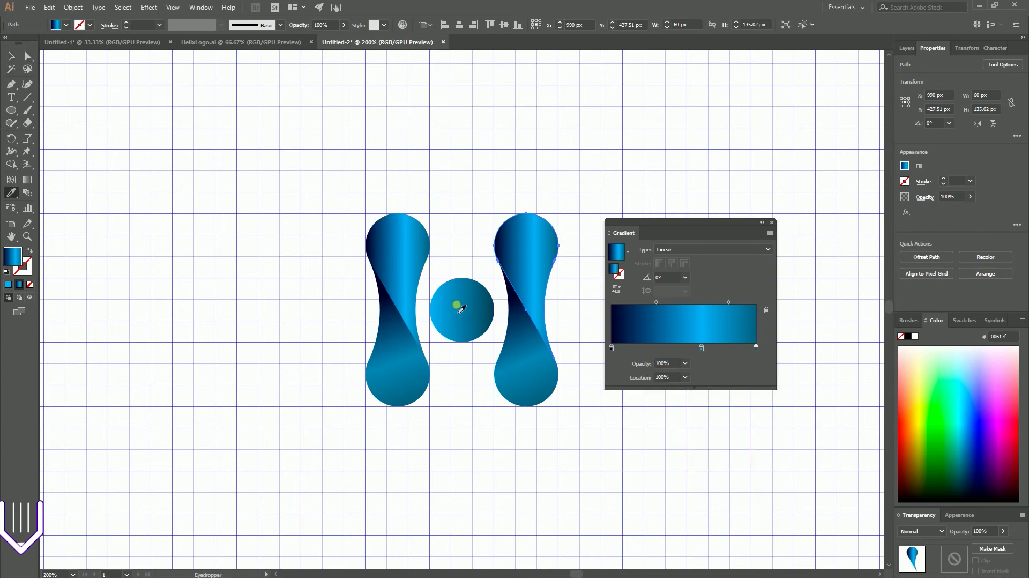
- Eyedrop the right H shape's cyan-to-teal gradient onto the central circle
left_click(459, 304)
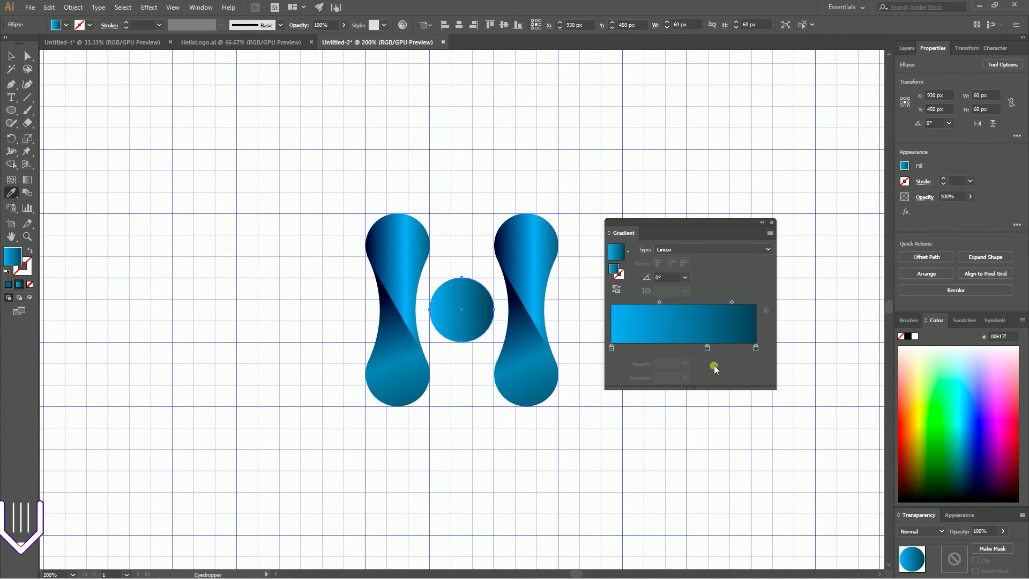
key("i")
left_click(538, 353)
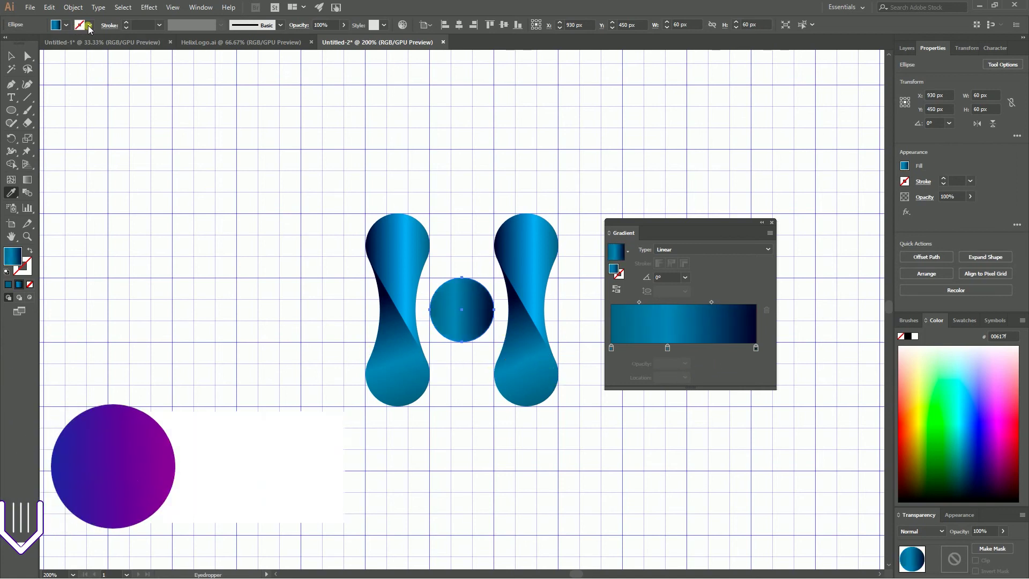
- Try Recolor Artwork, lowering the teal's saturation to 95, then cancel the changes
left_click(403, 25)
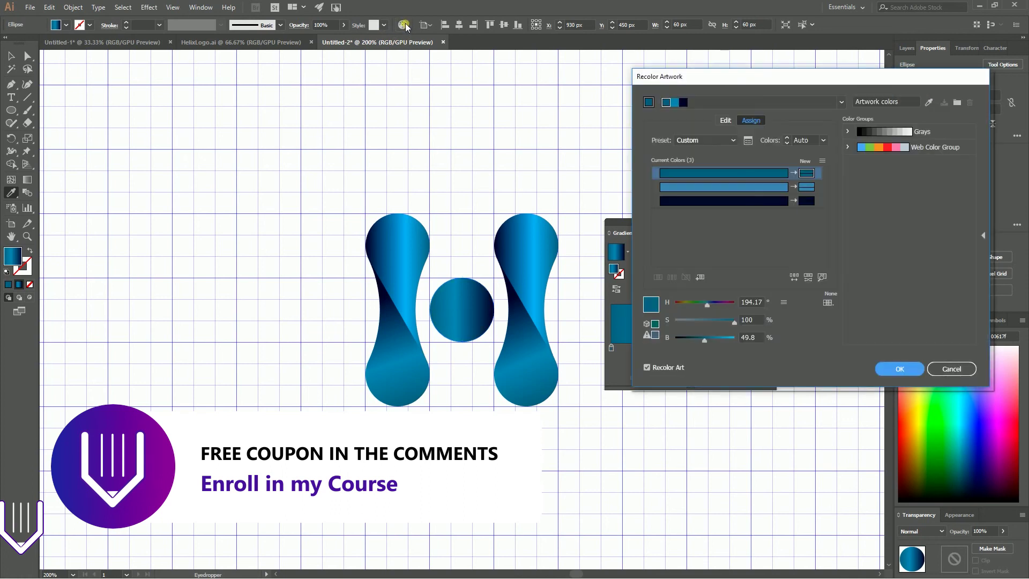
key("super+plus")
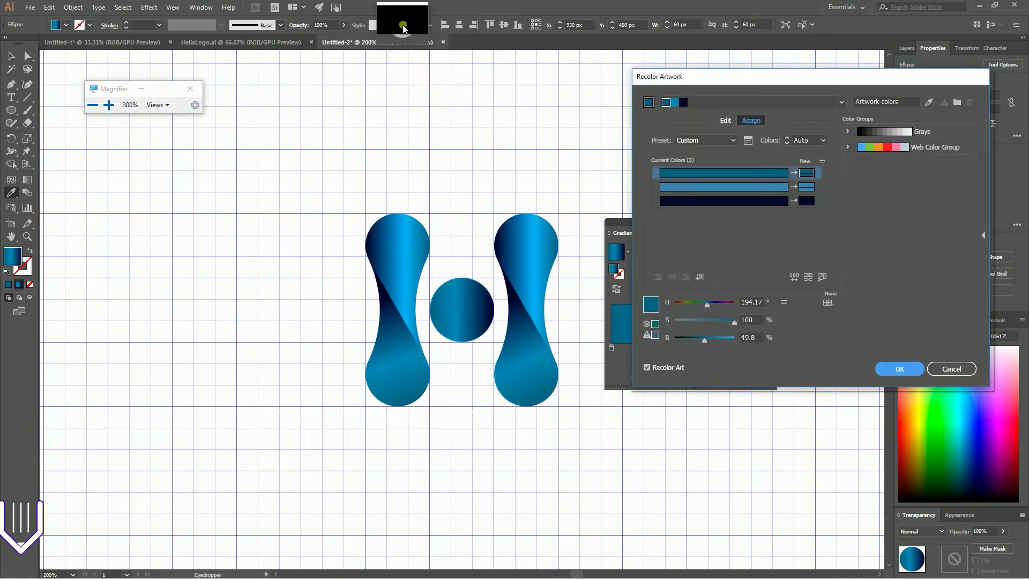
key("super+Escape")
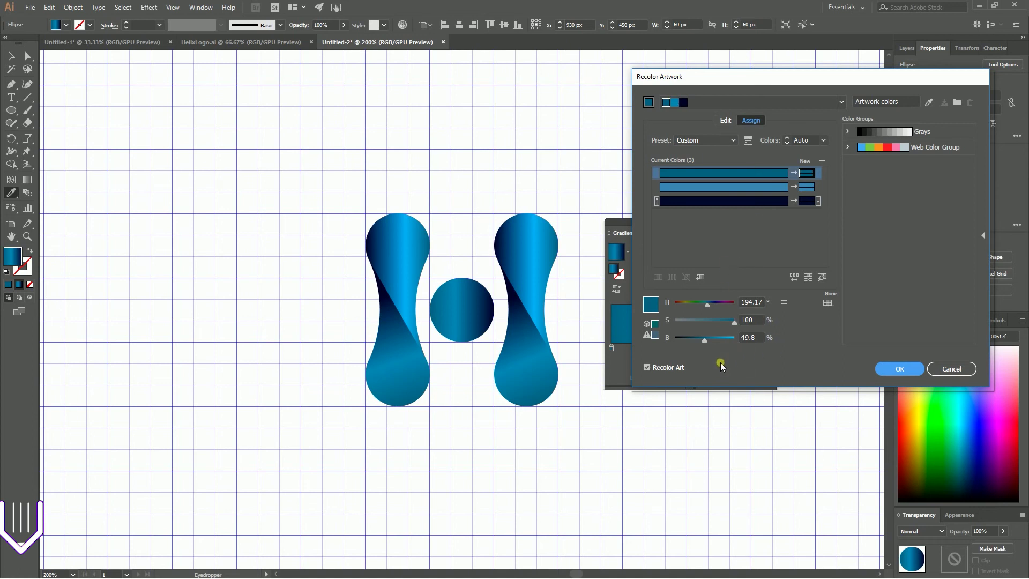
left_click(726, 120)
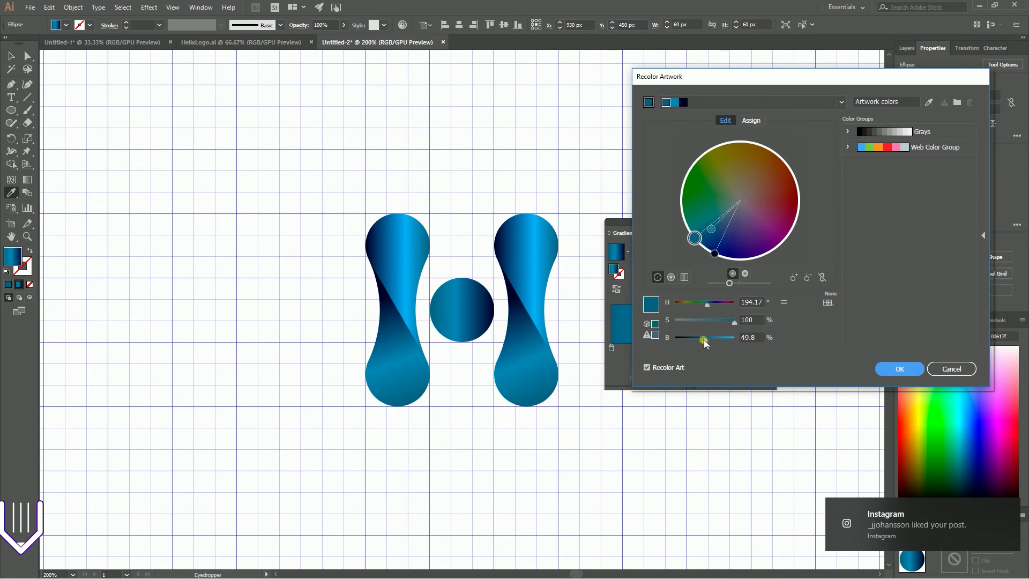
left_click(1010, 507)
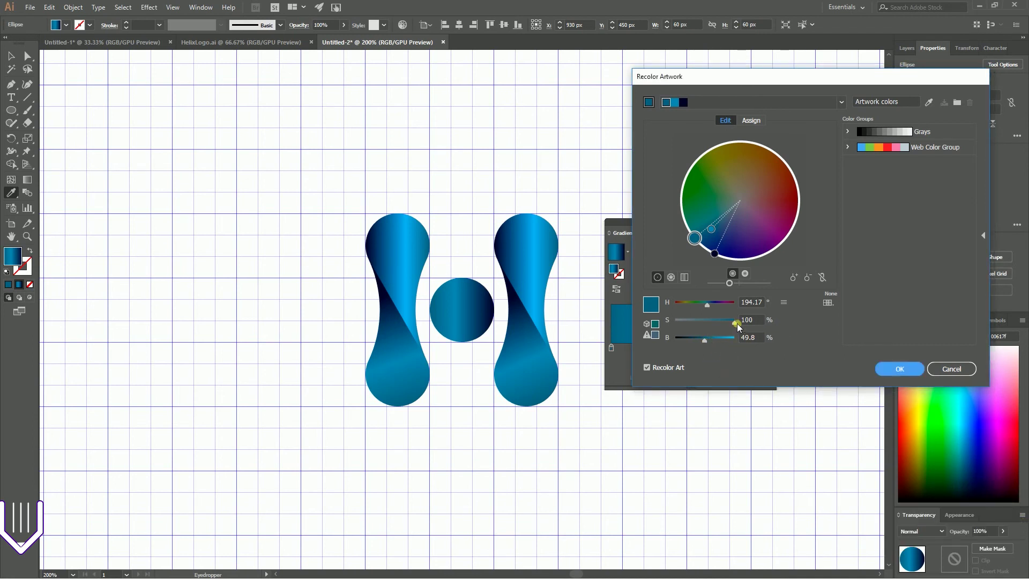
left_click_drag(736, 322, 730, 323)
left_click(953, 369)
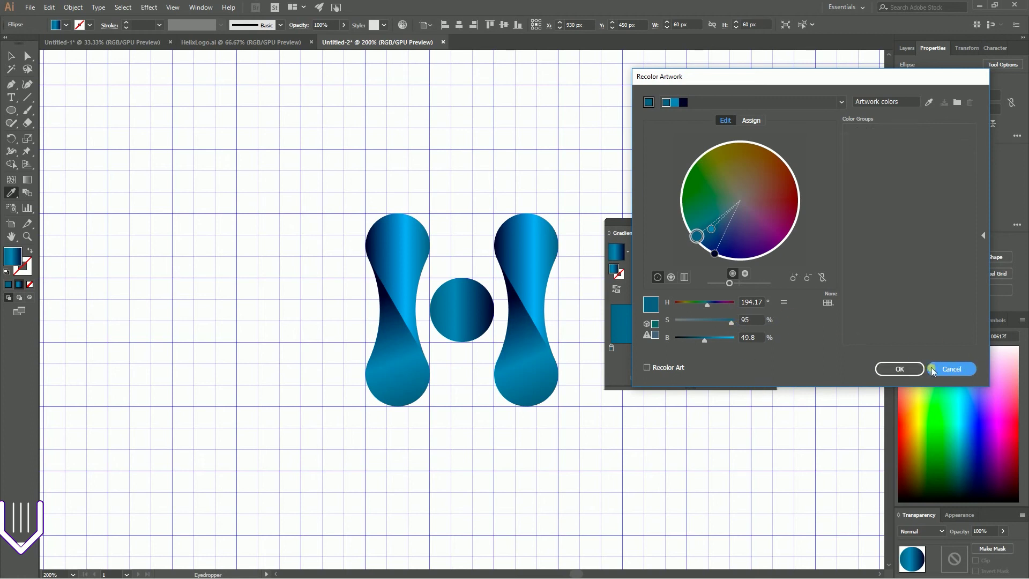
left_click(11, 55)
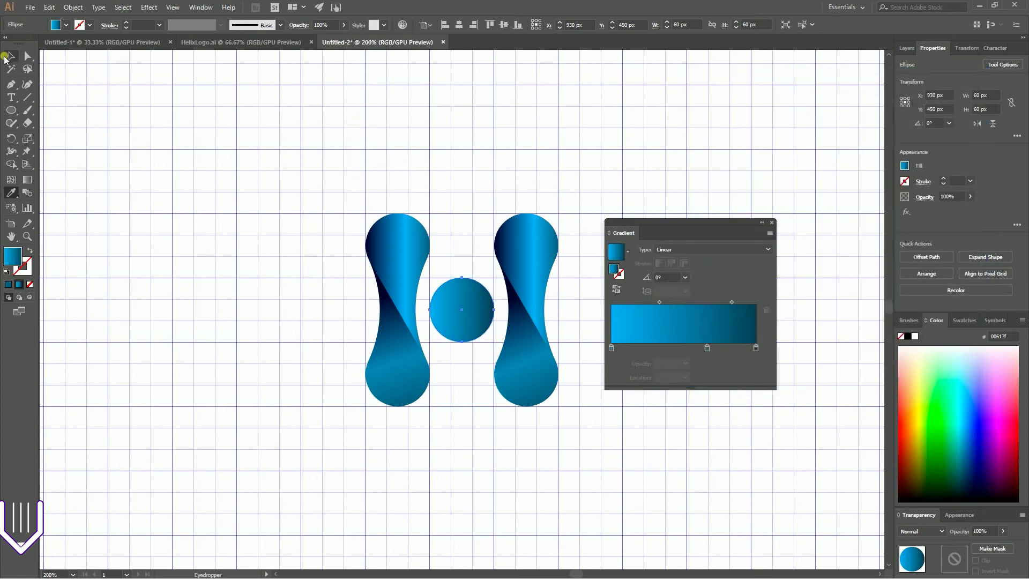
left_click_drag(273, 140, 544, 441)
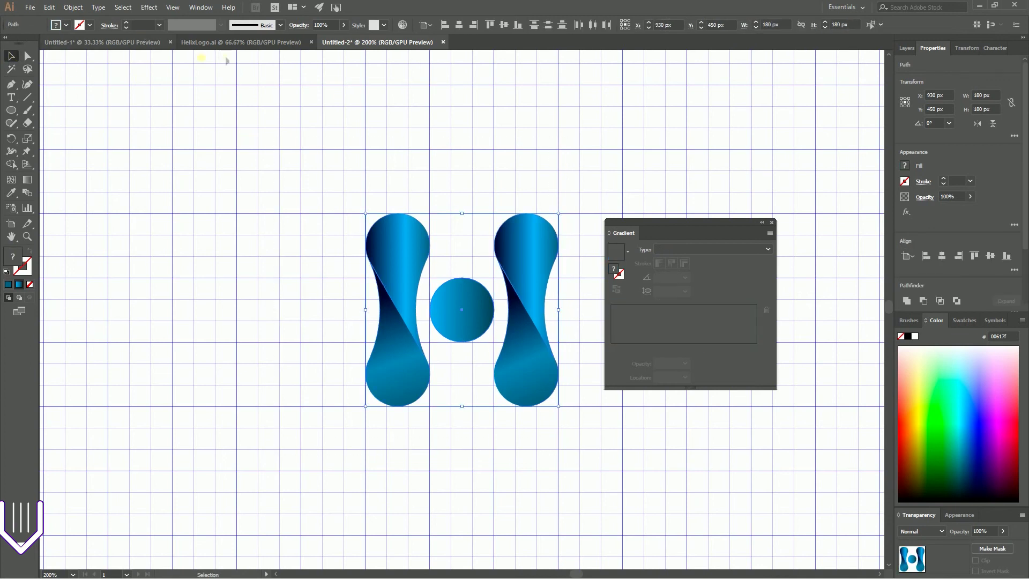
left_click(425, 25)
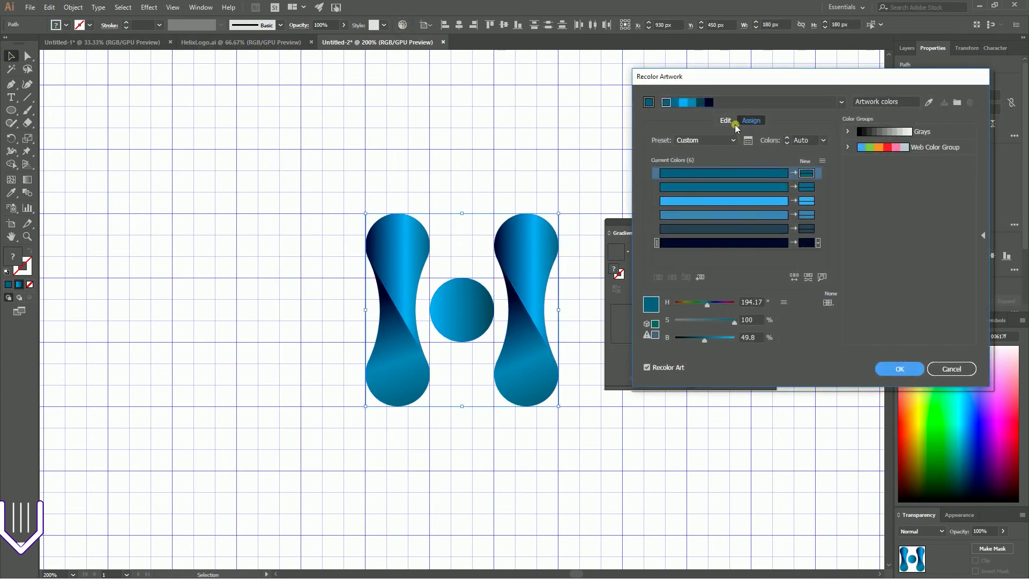
left_click(728, 123)
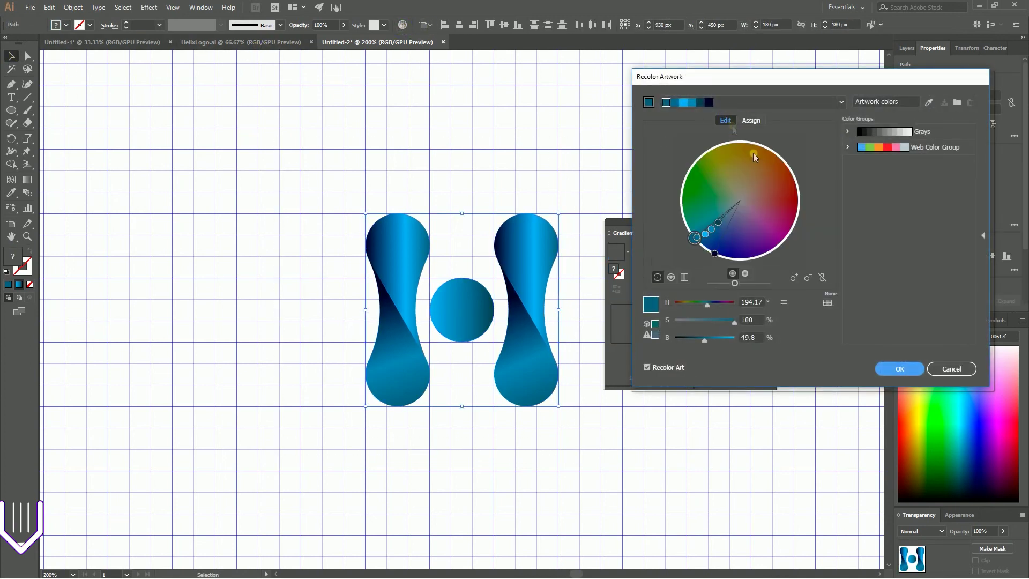
left_click(822, 278)
left_click_drag(695, 238, 763, 164)
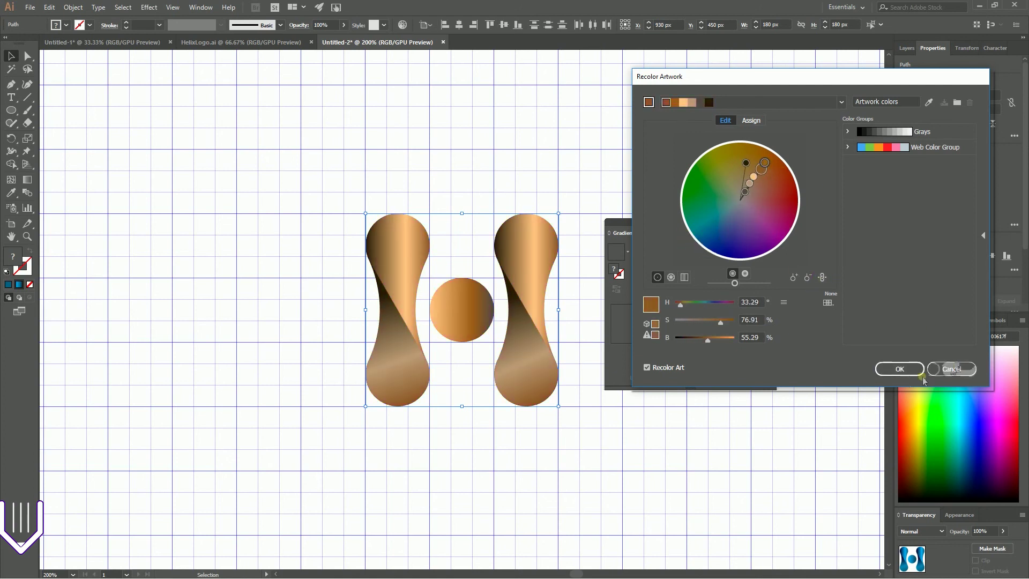
left_click(951, 369)
left_click(683, 151)
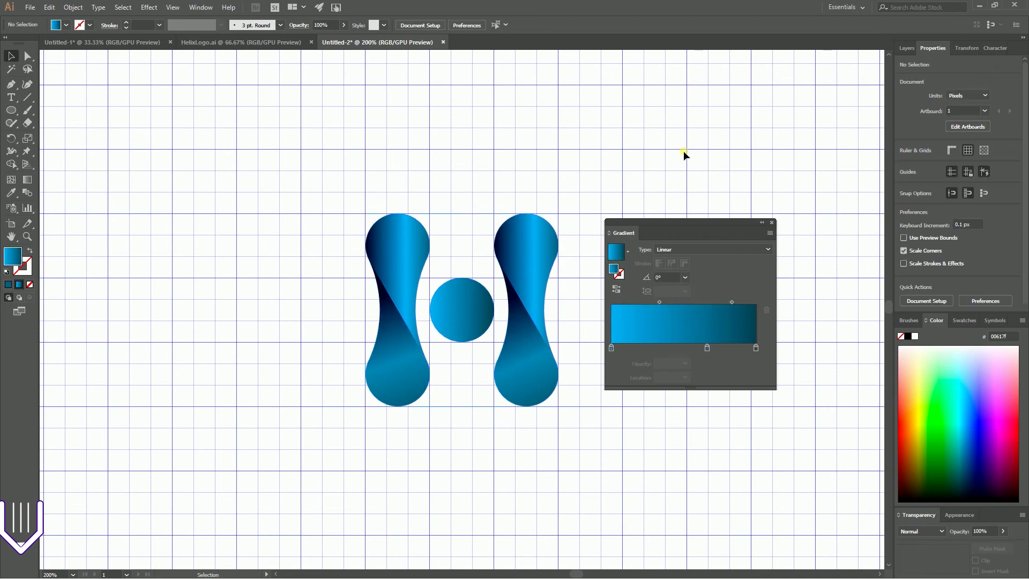
- Zoom to 100%, select the HELIX and Advanced Care text, and pan to show the reference logo
key("ctrl+minus")
key("ctrl+minus")
key("ctrl+minus")
key("ctrl+minus")
key("ctrl+plus")
key("ctrl+plus")
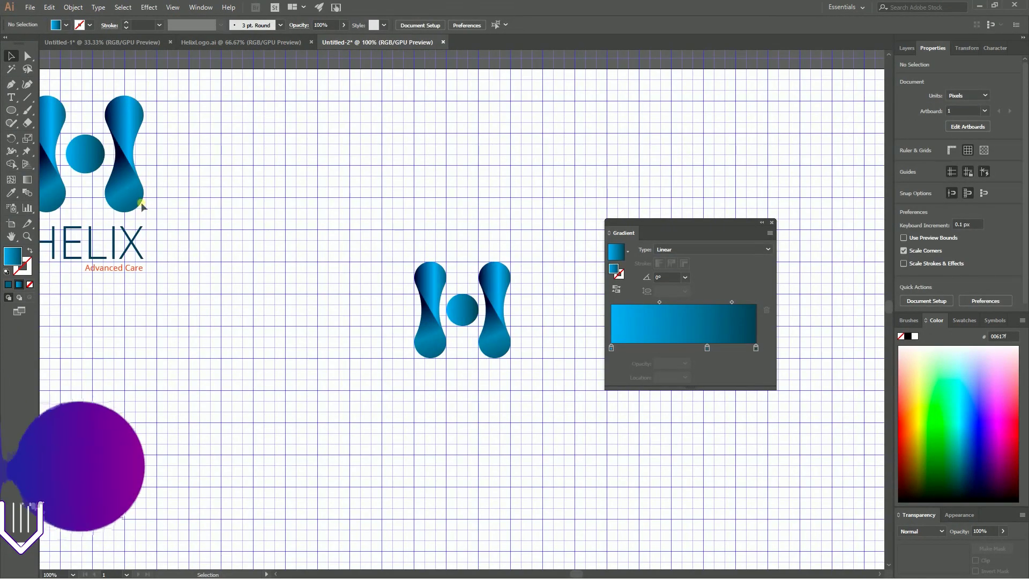
left_click(131, 246)
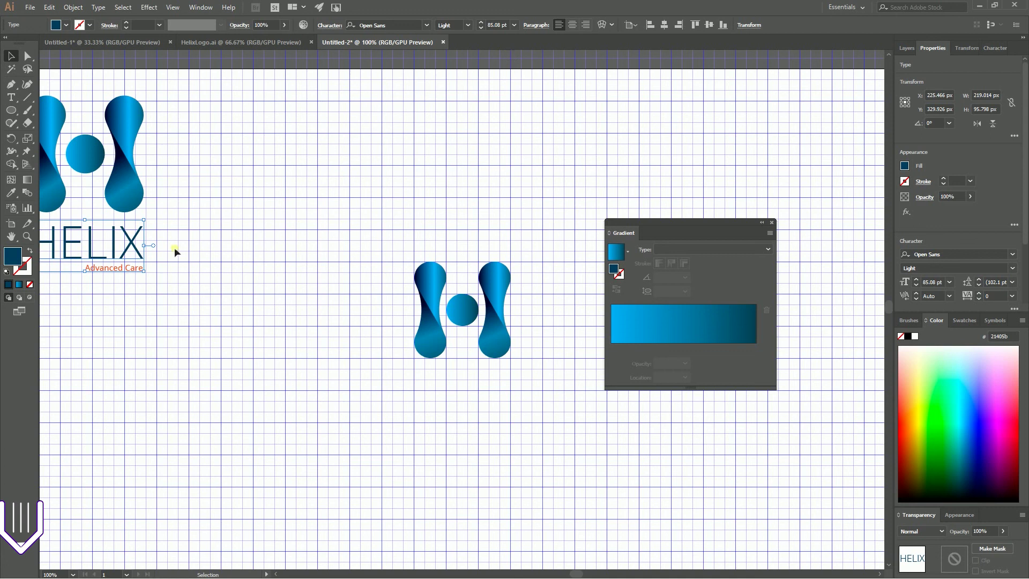
left_click(132, 268)
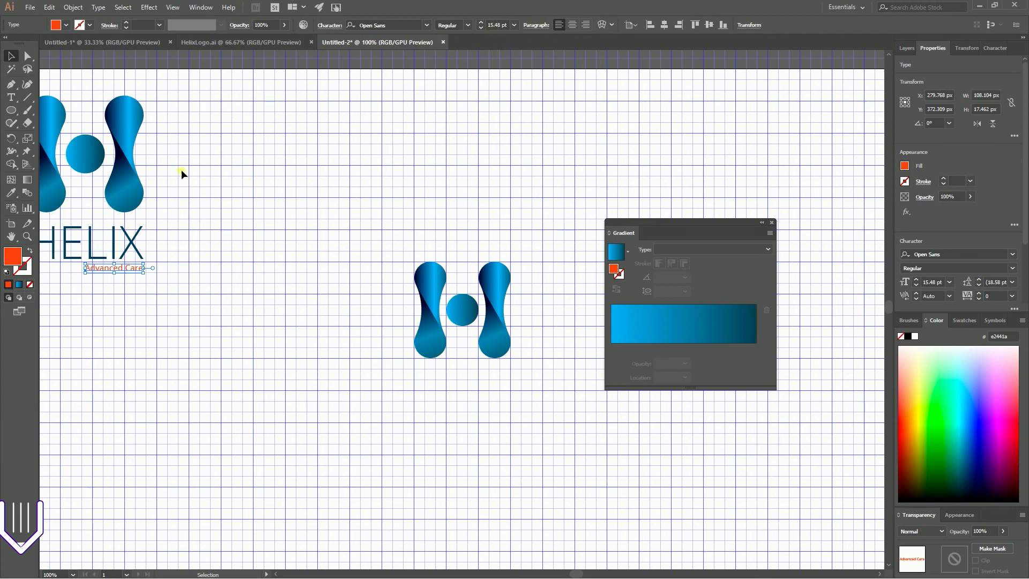
left_click_drag(292, 214, 320, 218)
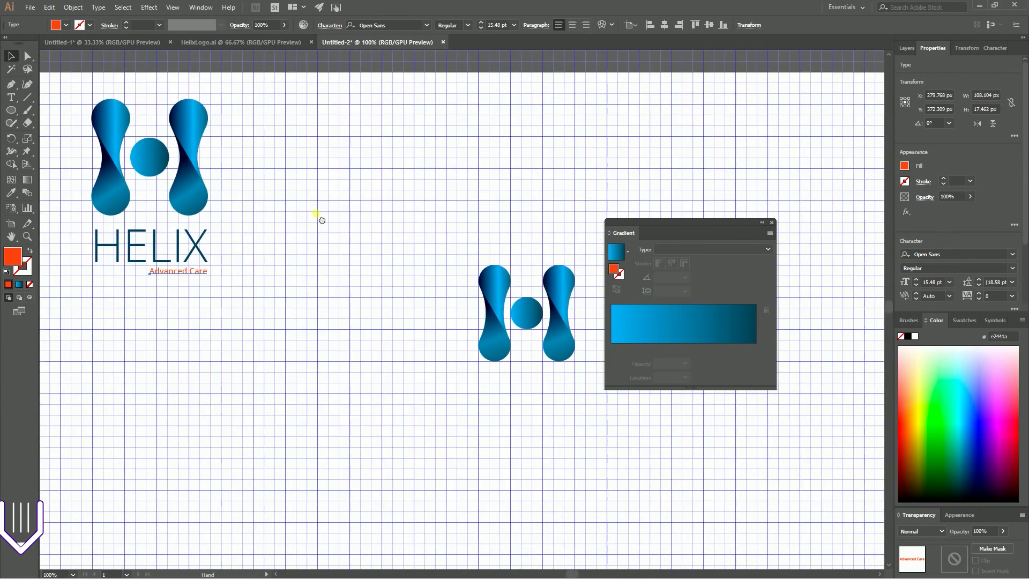